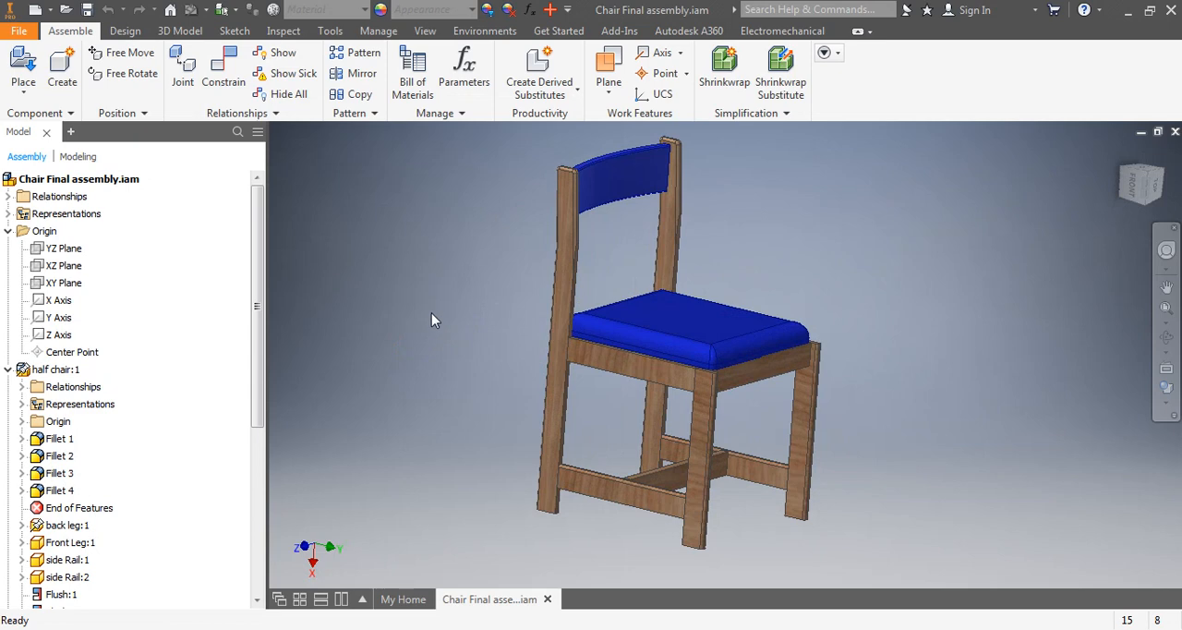
Create a new part and start a 2D sketch on the front (XY) plane
{"action": "left_click", "coordinate": [49, 11]}
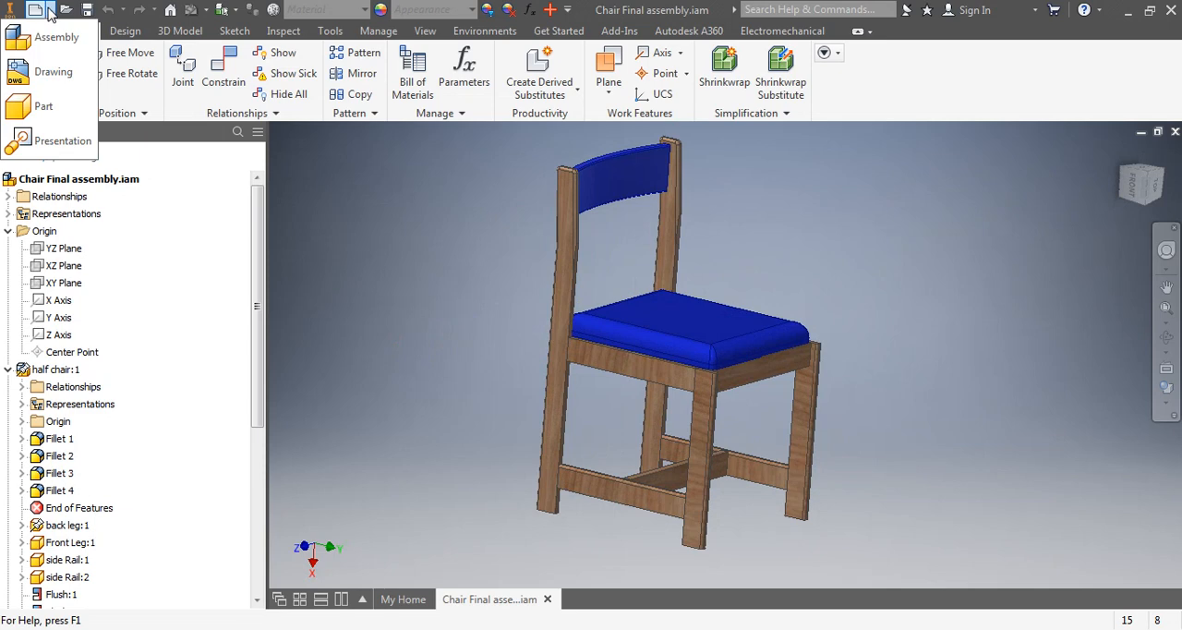
{"action": "left_click", "coordinate": [46, 109]}
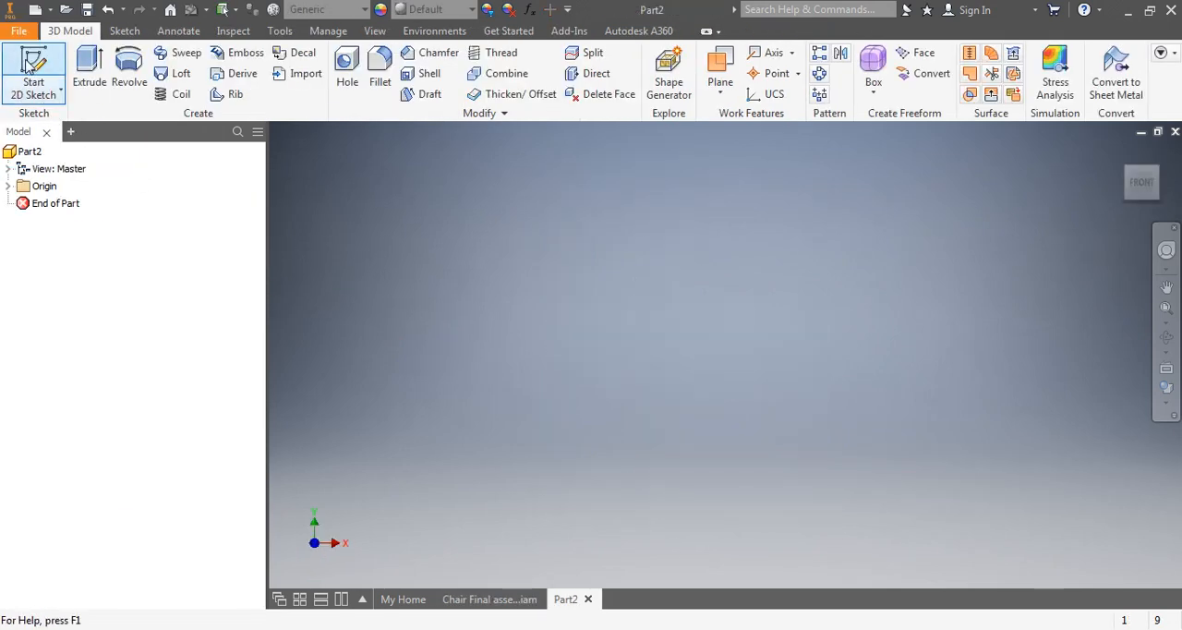
{"action": "left_click", "coordinate": [29, 59]}
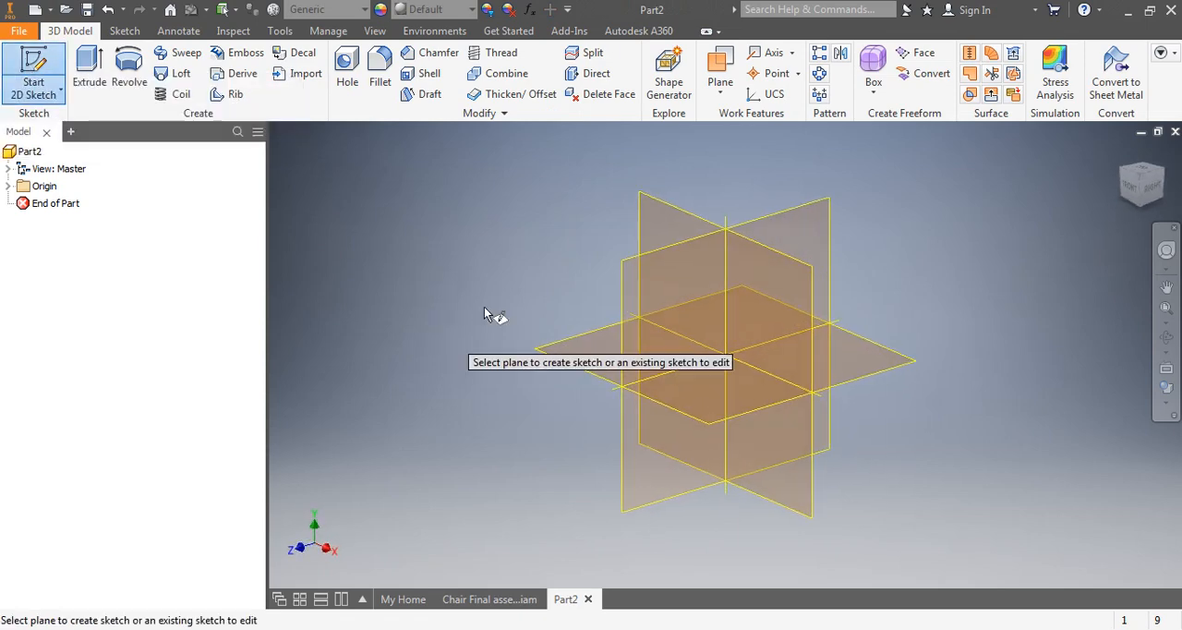
{"action": "left_click", "coordinate": [657, 234]}
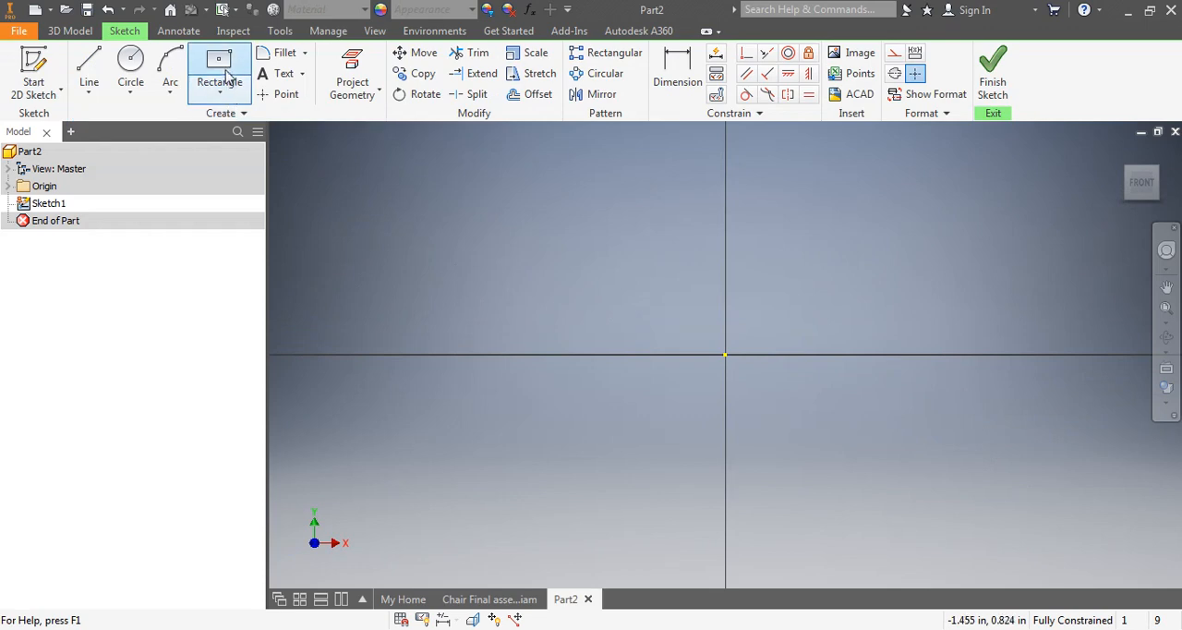
Sketch a tall two-point center rectangle about 0.25 in wide, centered on the origin
{"action": "left_click", "coordinate": [219, 89]}
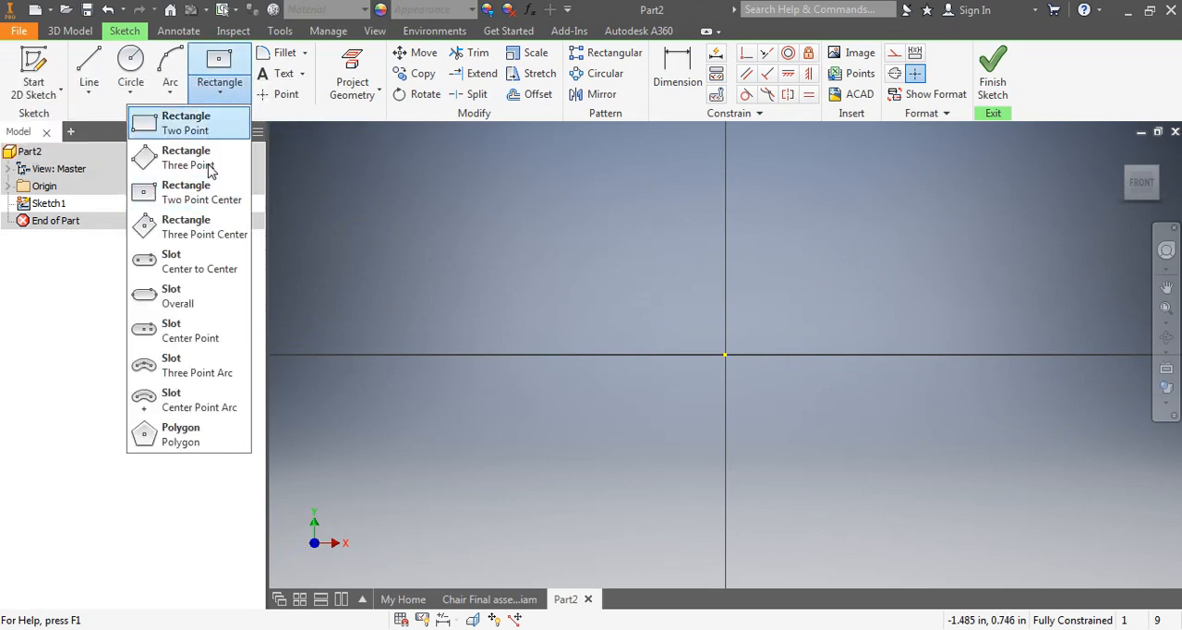
{"action": "left_click", "coordinate": [203, 198]}
{"action": "left_click", "coordinate": [725, 354]}
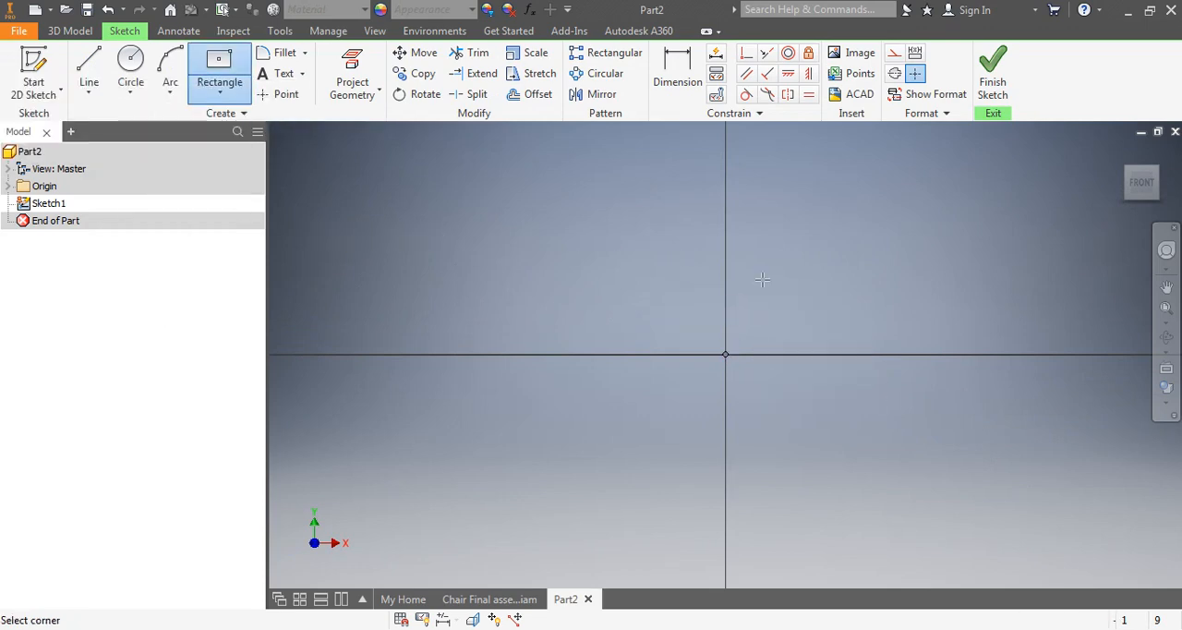
{"action": "left_click", "coordinate": [767, 221]}
Dimension the rectangle's width and set it to 2.25 in
{"action": "left_click", "coordinate": [677, 74]}
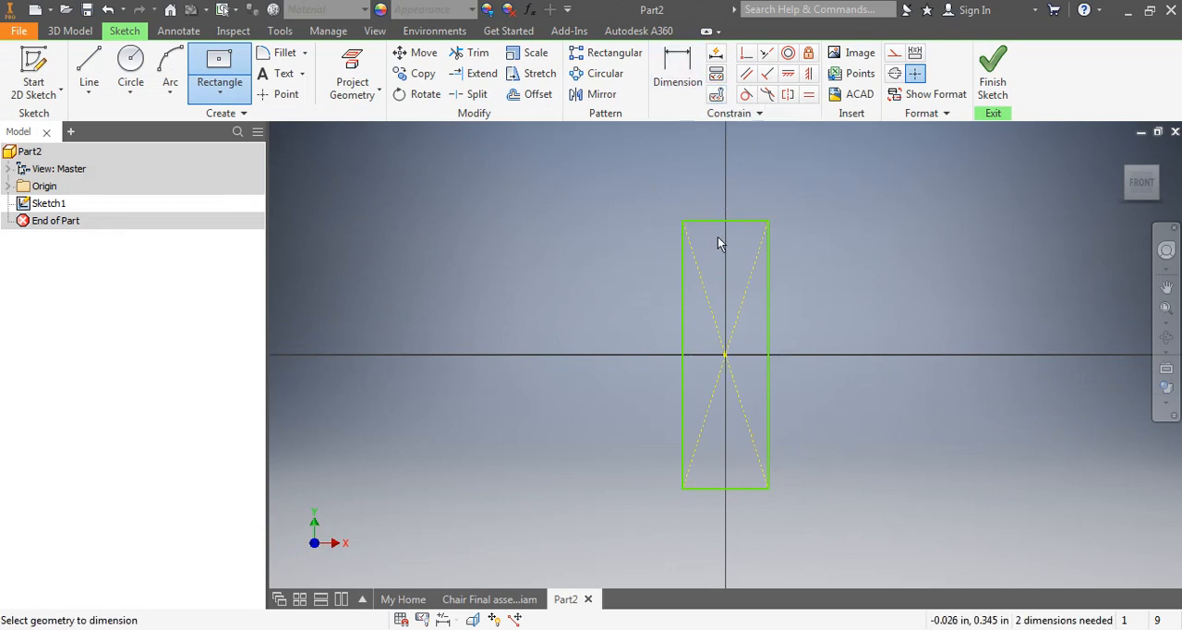
{"action": "left_click", "coordinate": [711, 188]}
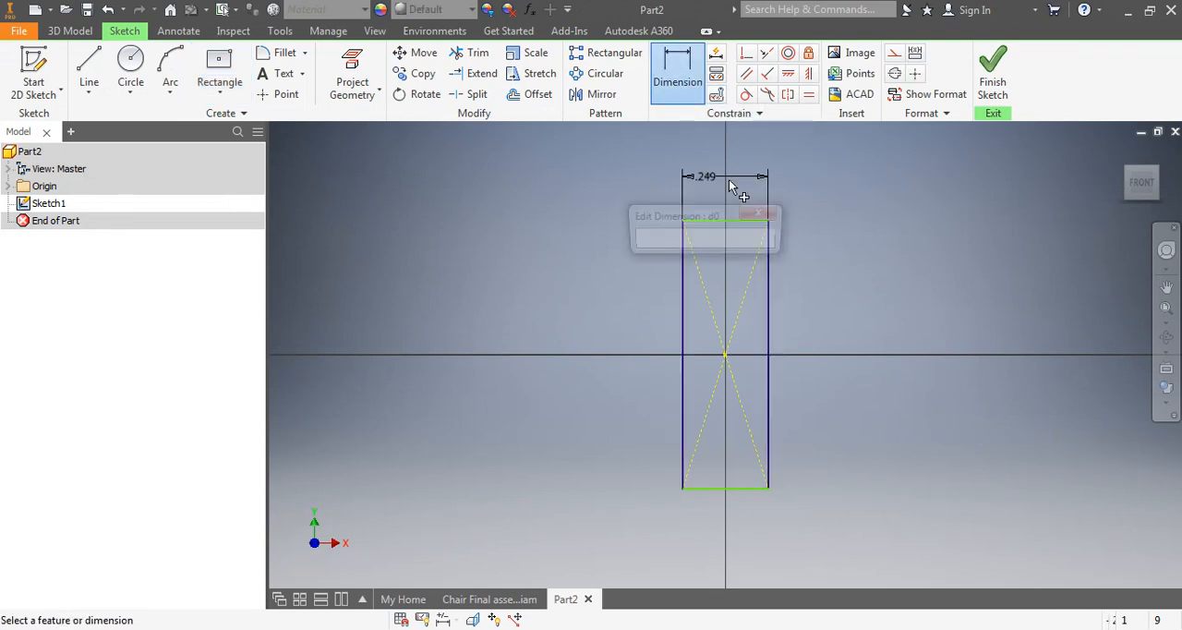
{"action": "type", "text": "2.25"}
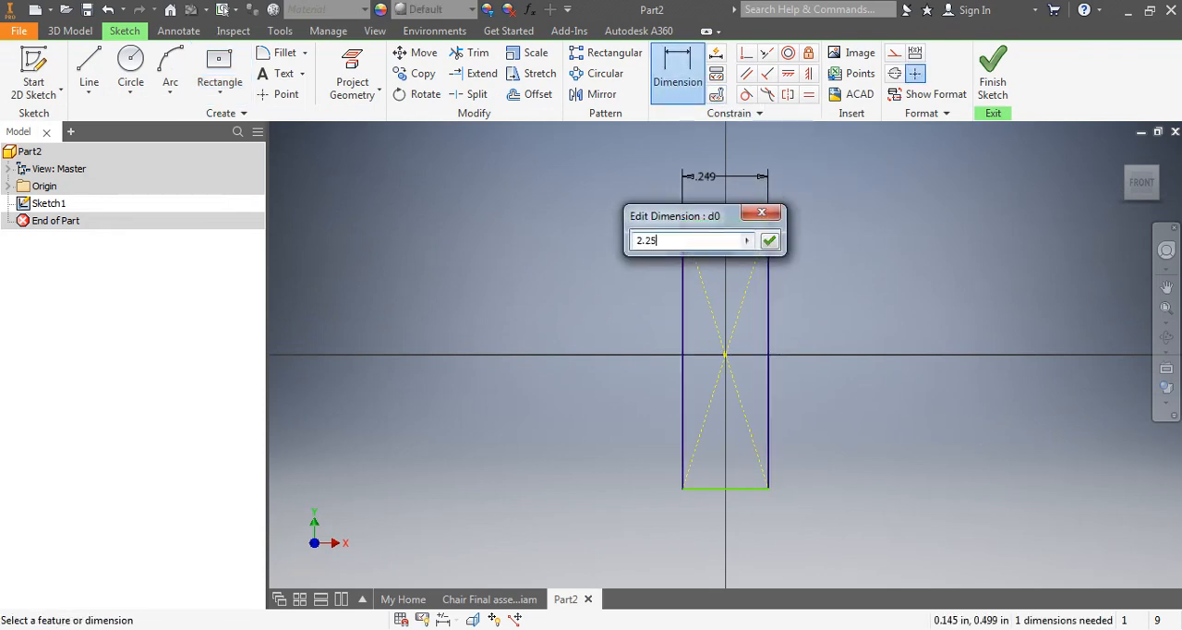
{"action": "left_click", "coordinate": [770, 240]}
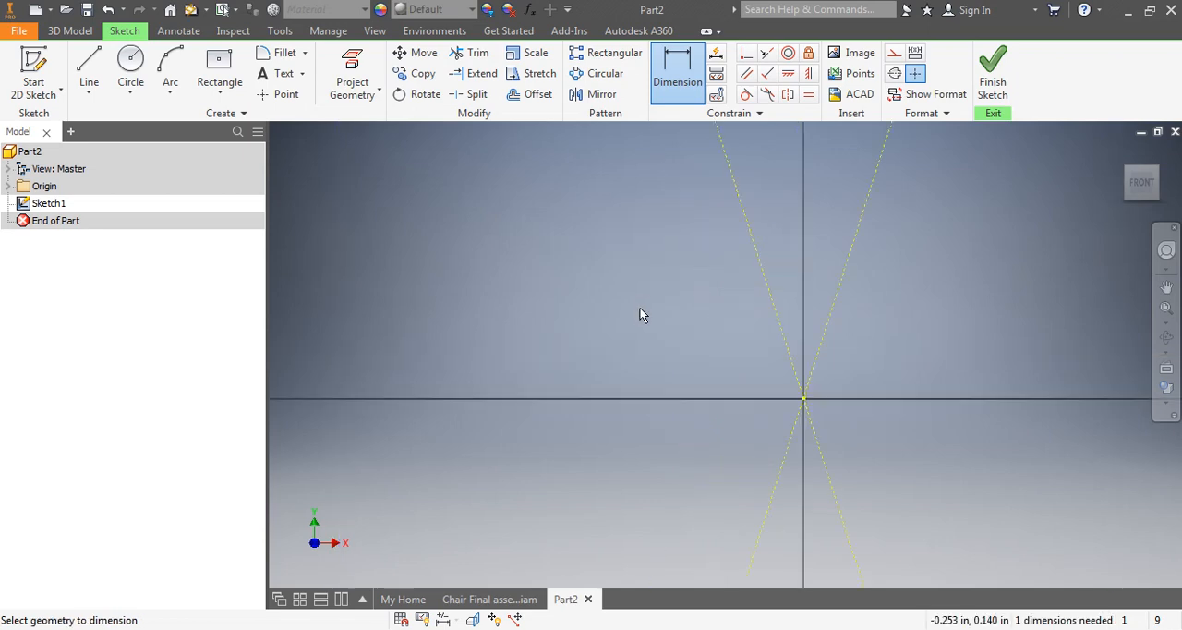
Dimension the rectangle's height along its left edge and set it to 33 in
{"action": "scroll", "coordinate": [643, 301], "scroll_direction": "down", "scroll_amount": 3}
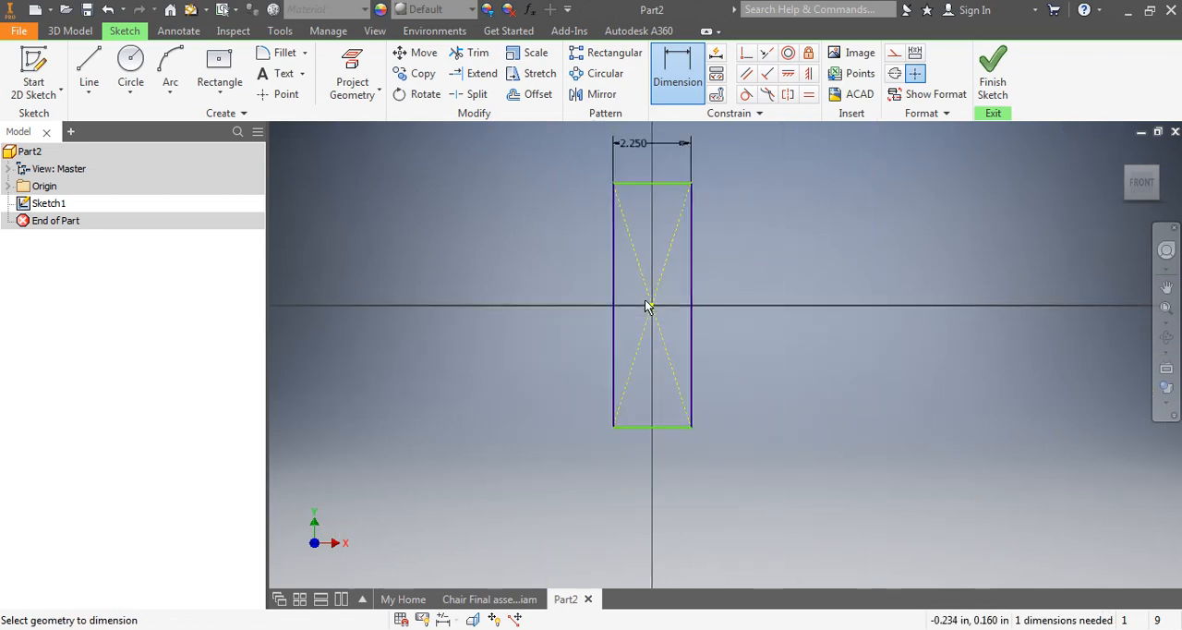
{"action": "left_click", "coordinate": [613, 251]}
{"action": "left_click", "coordinate": [535, 269]}
{"action": "type", "text": "33"}
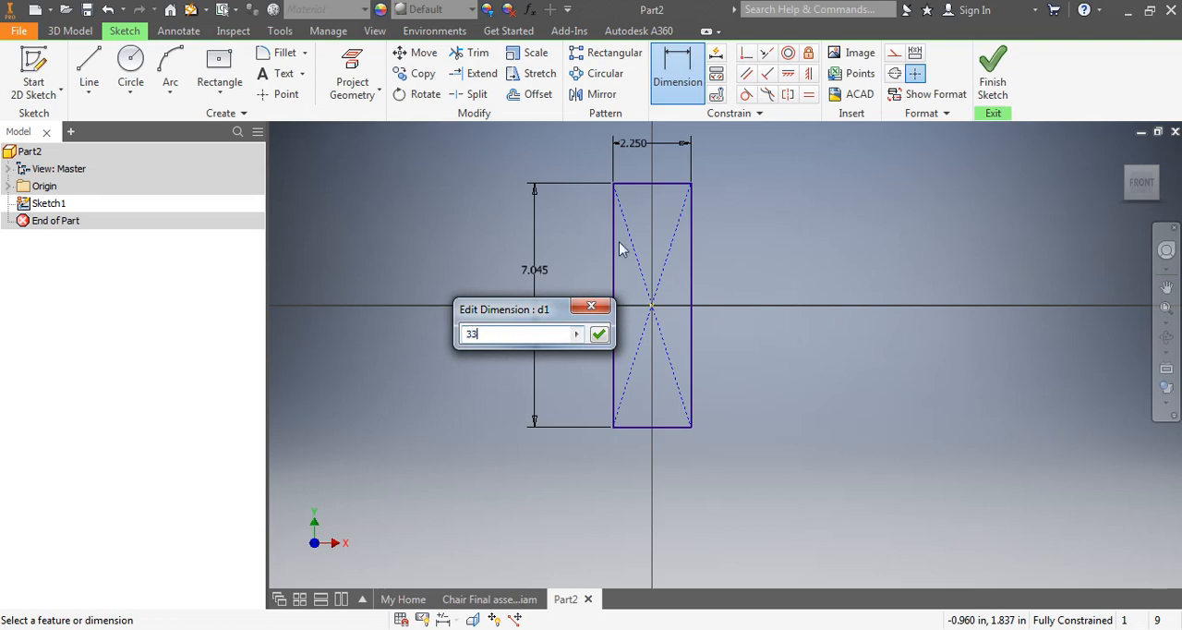
{"action": "key", "text": "Return"}
Look at the chair in the Chair Final assembly document and return to the part sketch
{"action": "scroll", "coordinate": [613, 270], "scroll_direction": "down", "scroll_amount": 3}
{"action": "scroll", "coordinate": [616, 269], "scroll_direction": "down", "scroll_amount": 2}
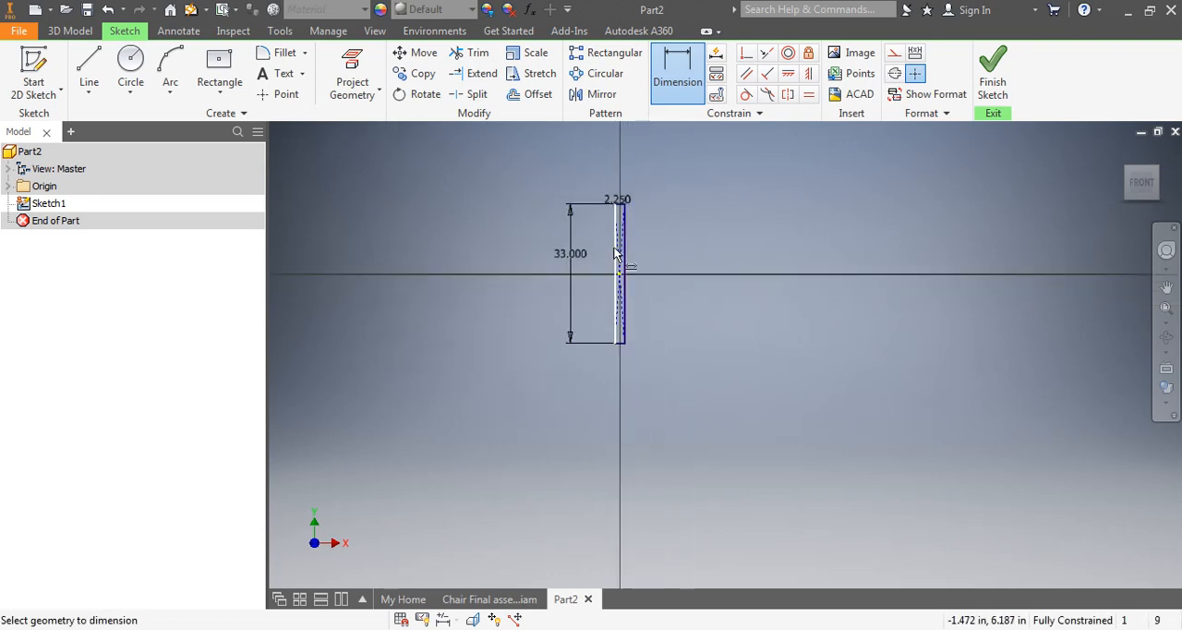
{"action": "middle_click_drag", "start_coordinate": [614, 247], "coordinate": [625, 288]}
{"action": "scroll", "coordinate": [625, 288], "scroll_direction": "up", "scroll_amount": 5}
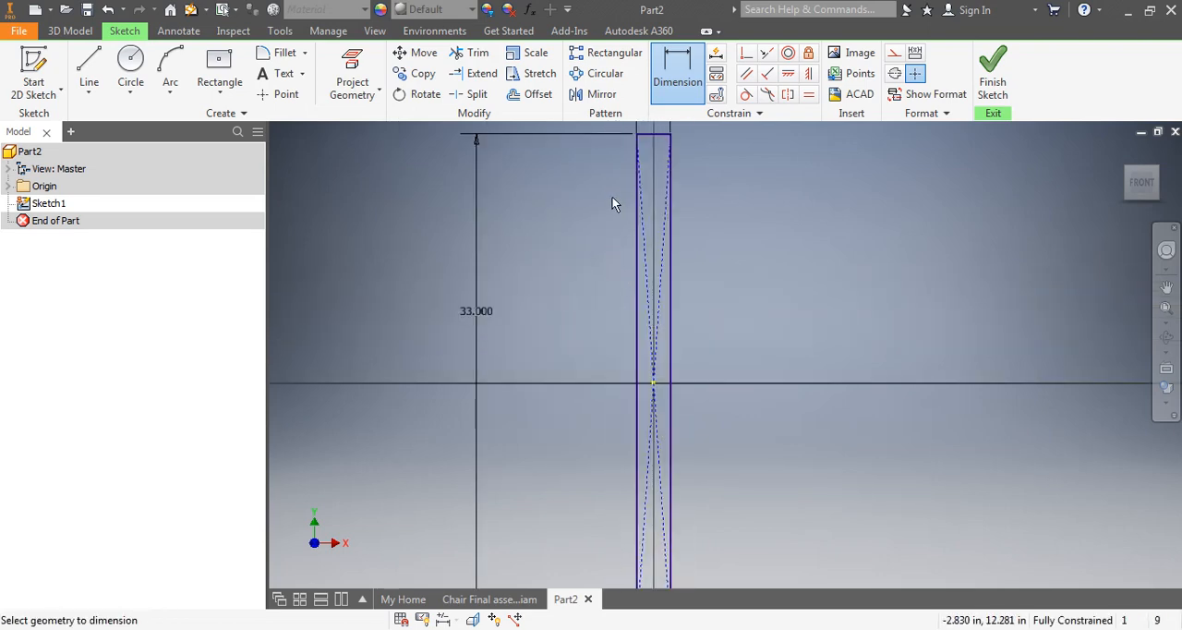
{"action": "middle_click_drag", "start_coordinate": [612, 197], "coordinate": [603, 226]}
{"action": "left_click", "coordinate": [506, 599]}
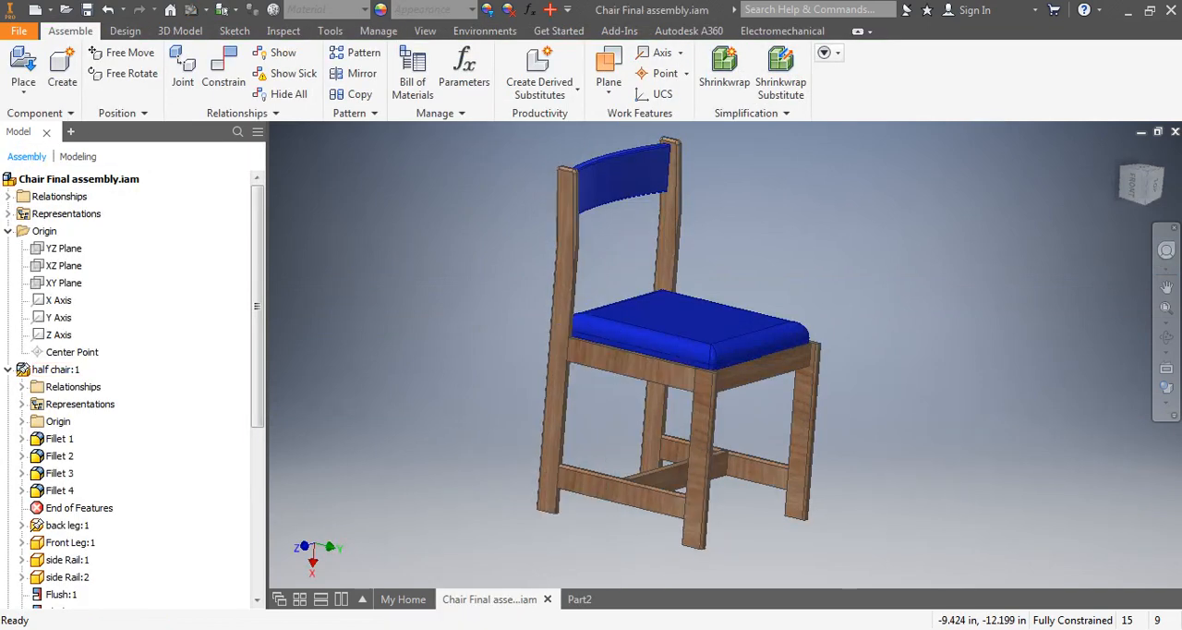
{"action": "left_click", "coordinate": [579, 599]}
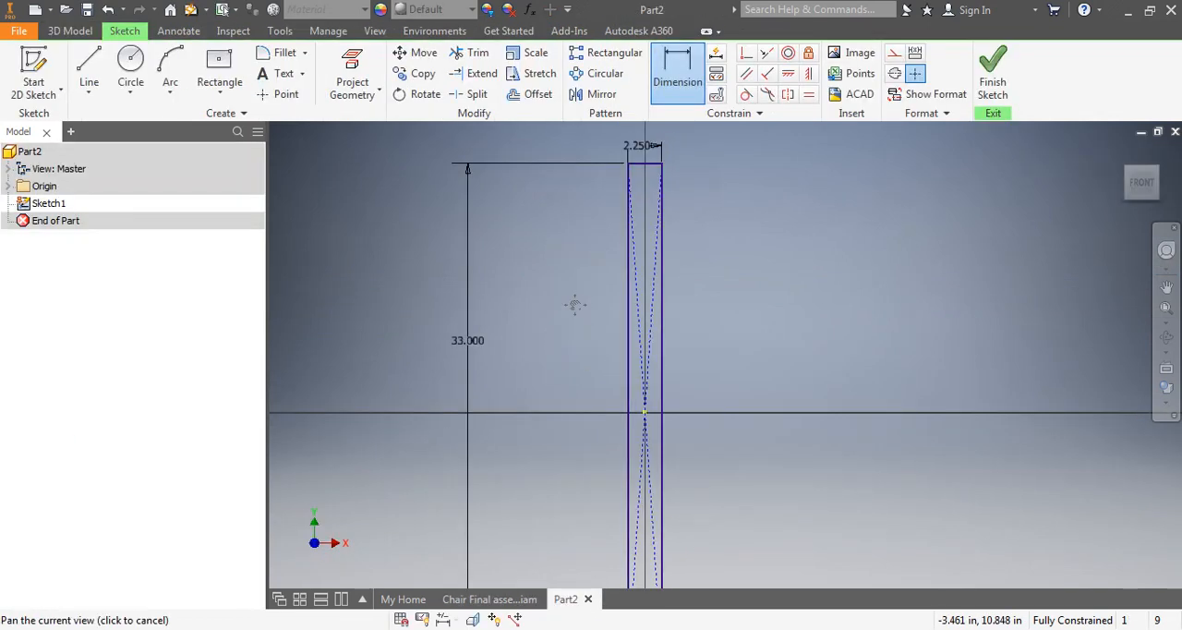
{"action": "middle_click_drag", "start_coordinate": [572, 314], "coordinate": [545, 395]}
{"action": "left_click", "coordinate": [89, 66]}
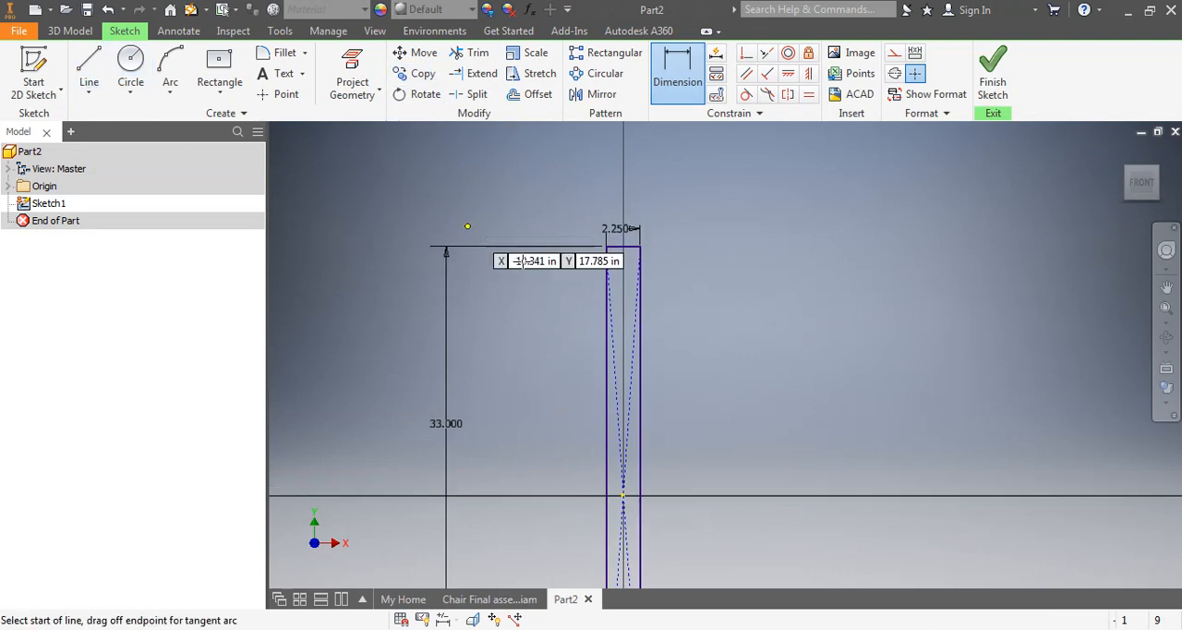
{"action": "left_click", "coordinate": [607, 298]}
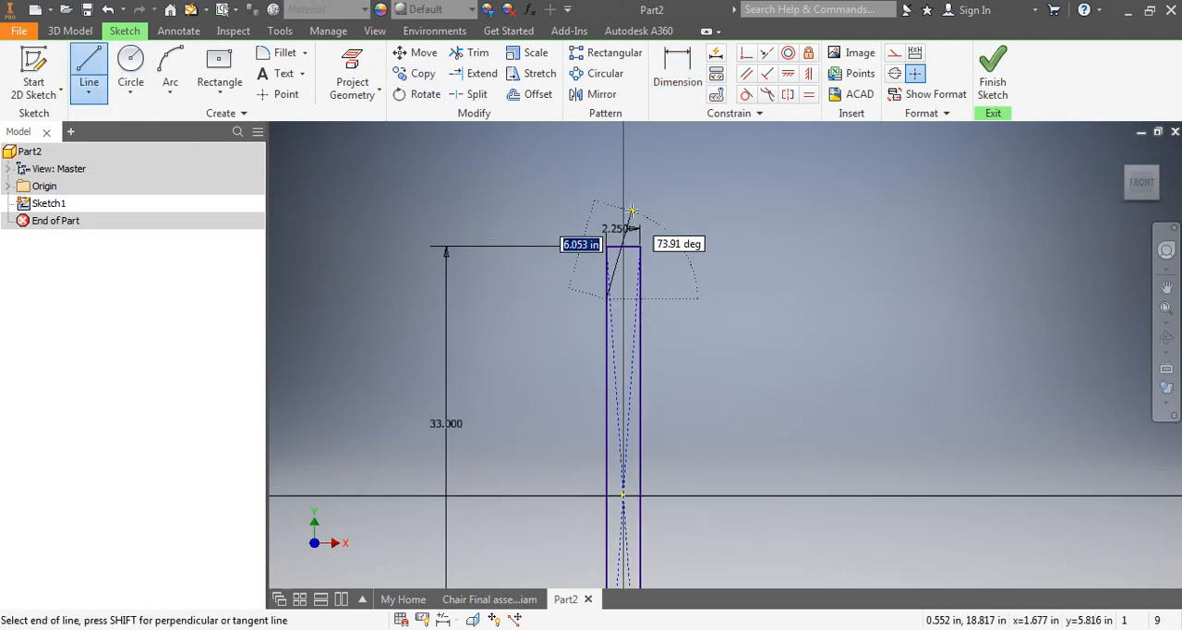
{"action": "left_click", "coordinate": [635, 202]}
{"action": "right_click", "coordinate": [757, 233]}
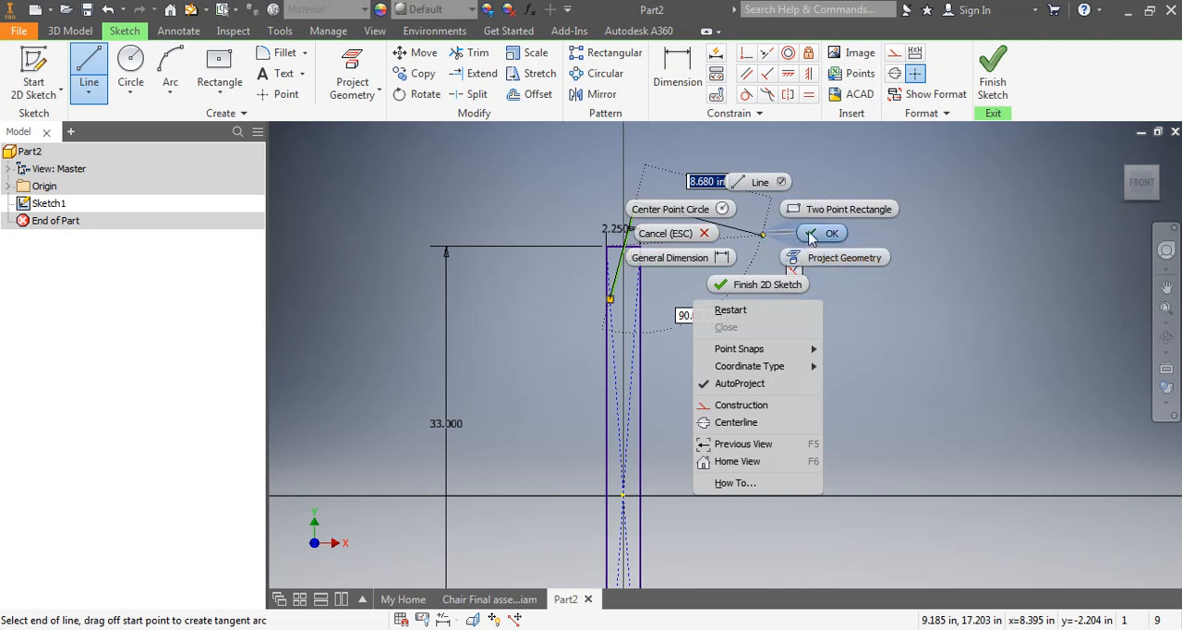
{"action": "left_click", "coordinate": [824, 232]}
{"action": "scroll", "coordinate": [675, 219], "scroll_direction": "up", "scroll_amount": 6}
{"action": "middle_click_drag", "start_coordinate": [609, 302], "coordinate": [747, 244]}
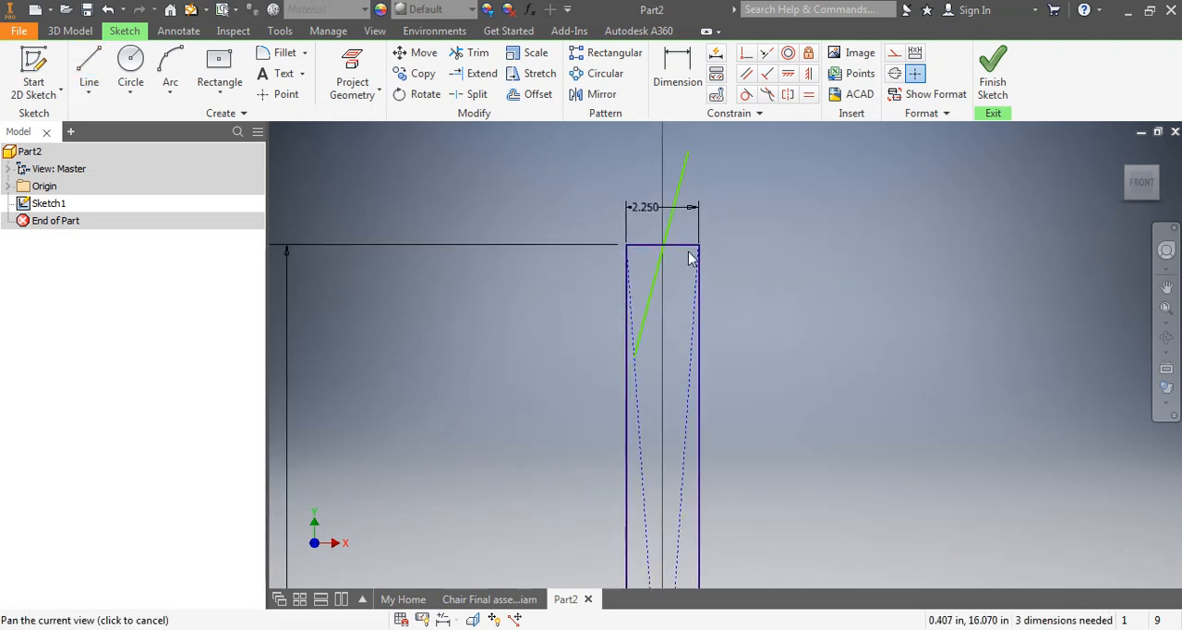
{"action": "left_click", "coordinate": [650, 323]}
{"action": "key", "text": "Delete"}
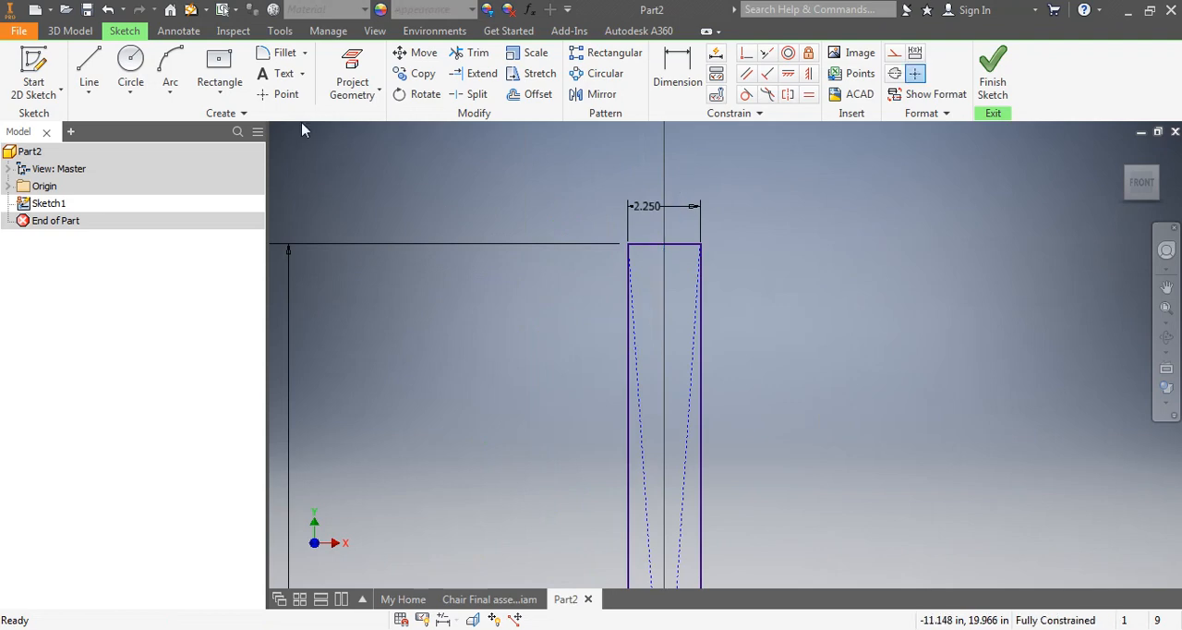
Draw a slanted line from the rectangle's left edge, about 4 in below its top corner, to a point above the top edge
{"action": "left_click", "coordinate": [90, 71]}
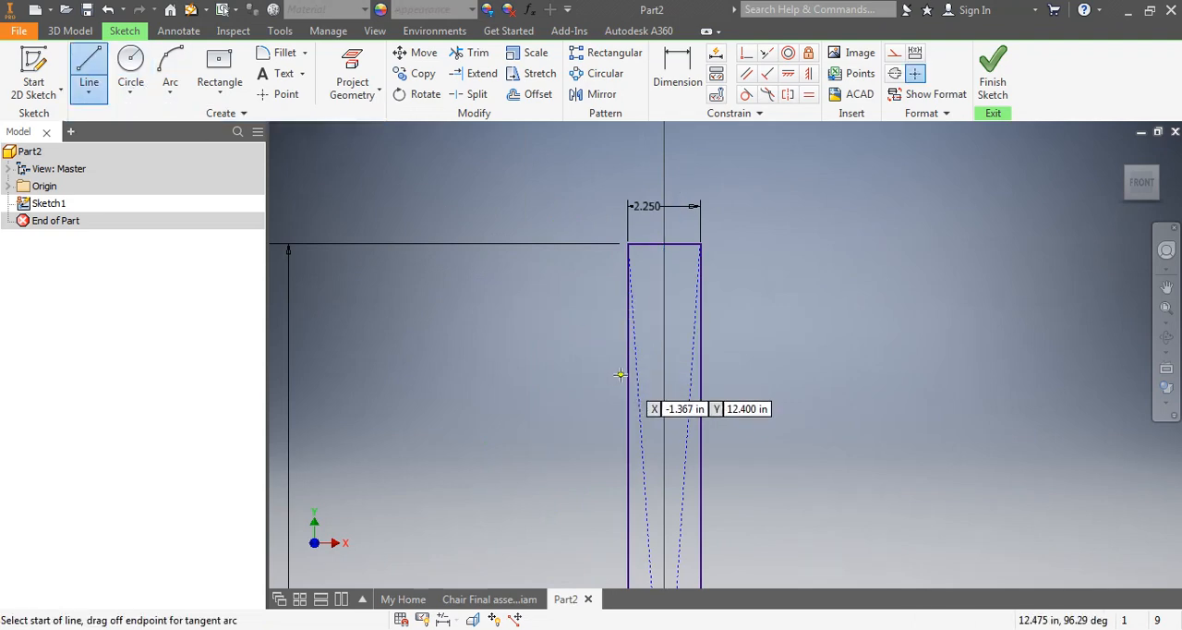
{"action": "left_click", "coordinate": [628, 374]}
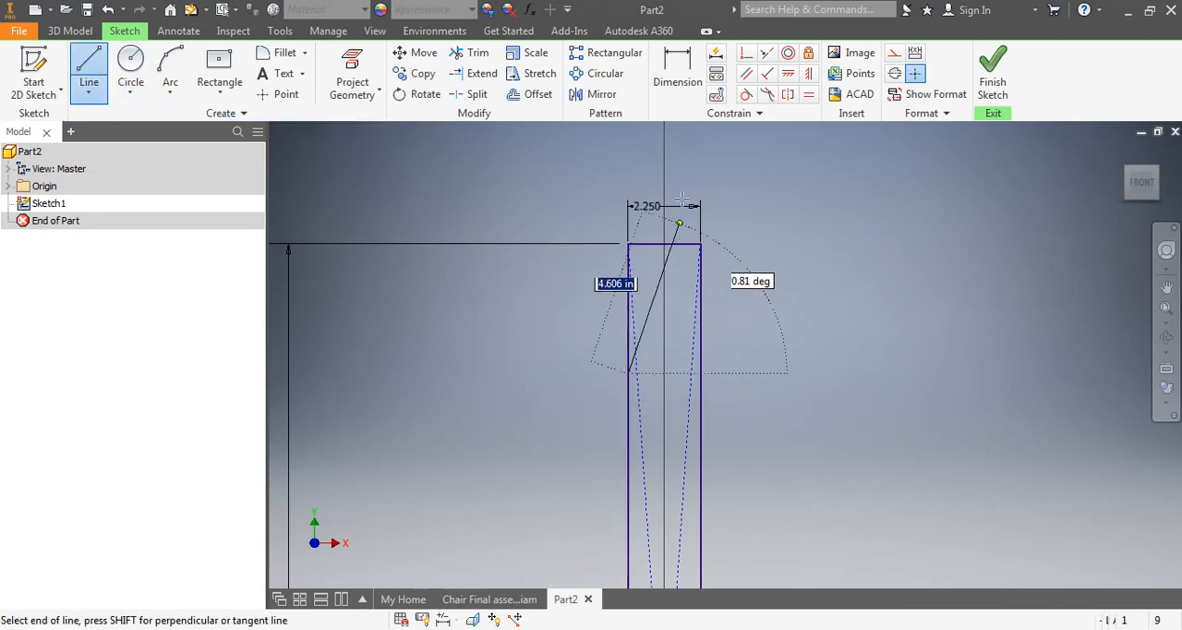
{"action": "right_click", "coordinate": [804, 148]}
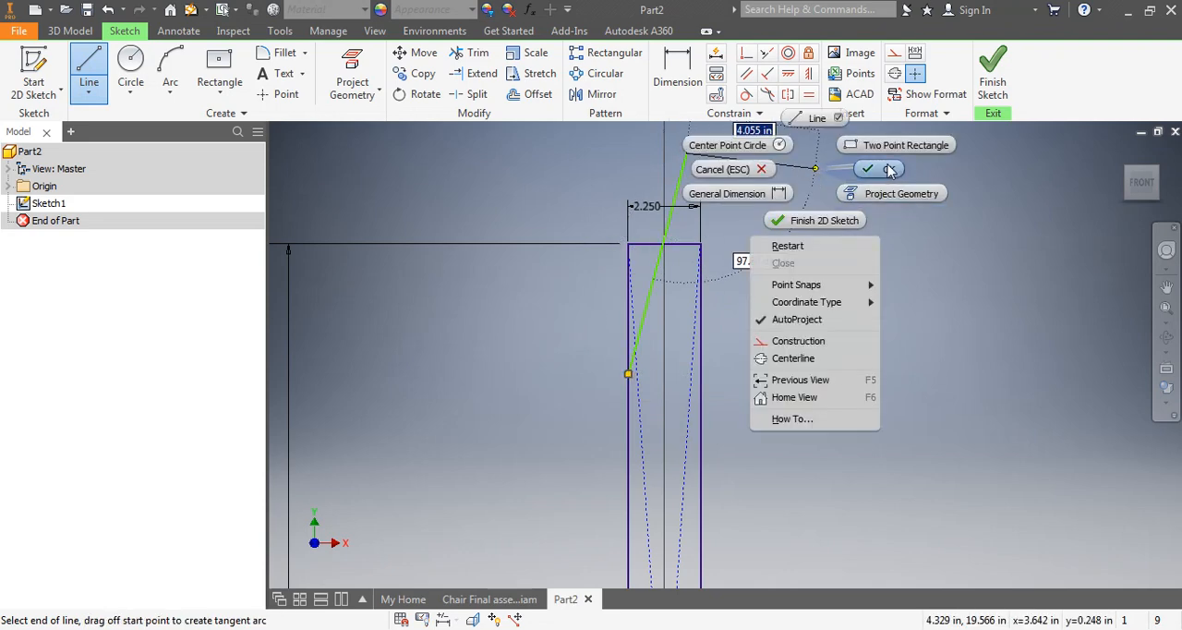
{"action": "left_click", "coordinate": [827, 166]}
Dimension the slanted line's start point 7.5 in below the rectangle's top-left corner
{"action": "left_click", "coordinate": [671, 78]}
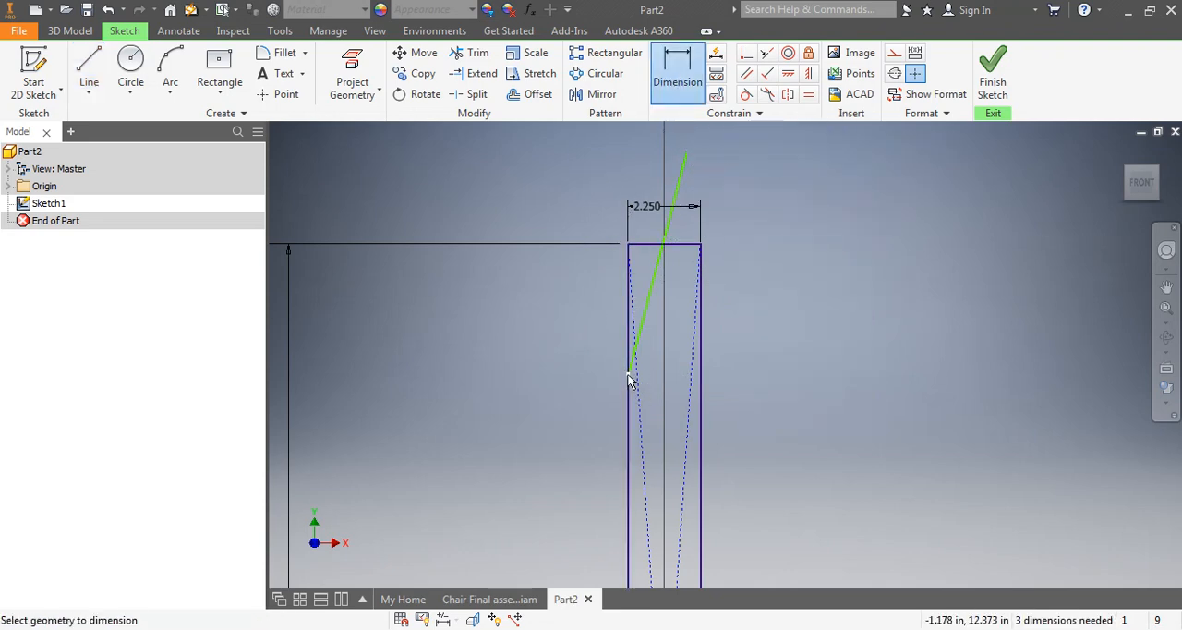
{"action": "left_click", "coordinate": [631, 243]}
{"action": "left_click", "coordinate": [628, 374]}
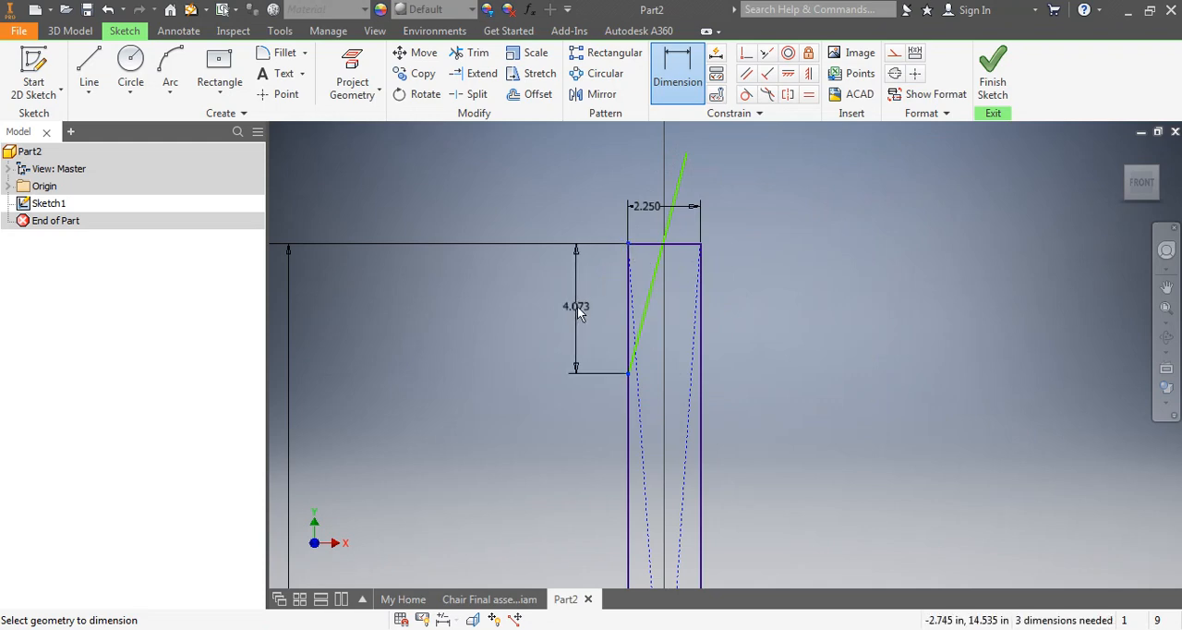
{"action": "left_click", "coordinate": [576, 306]}
{"action": "type", "text": "7.5"}
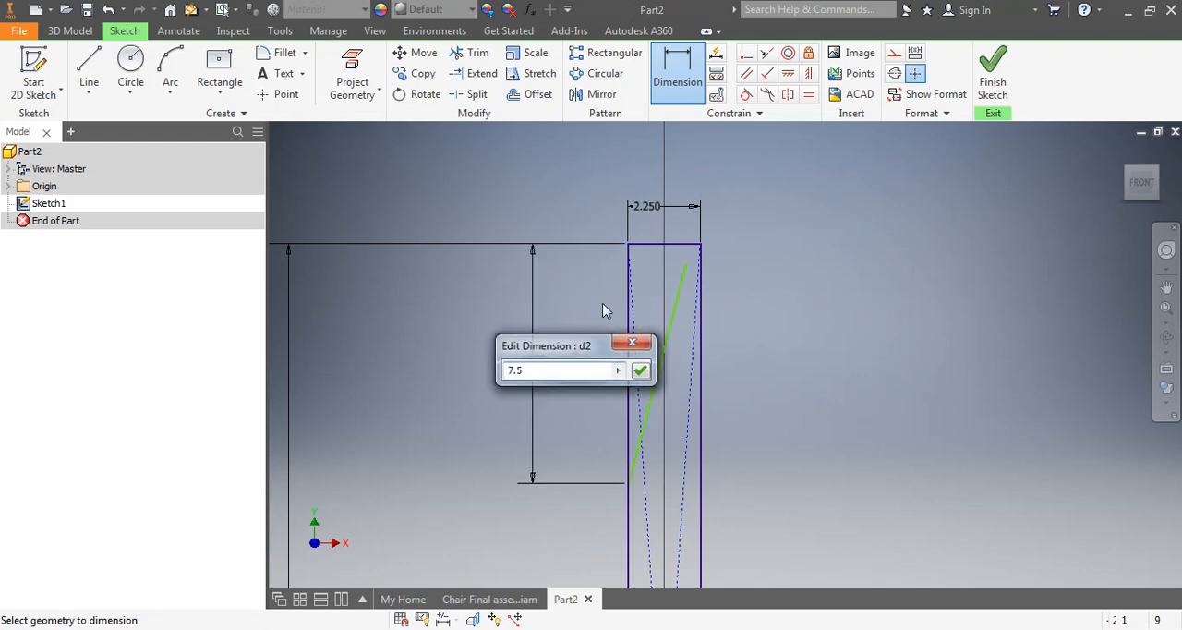
{"action": "key", "text": "Return"}
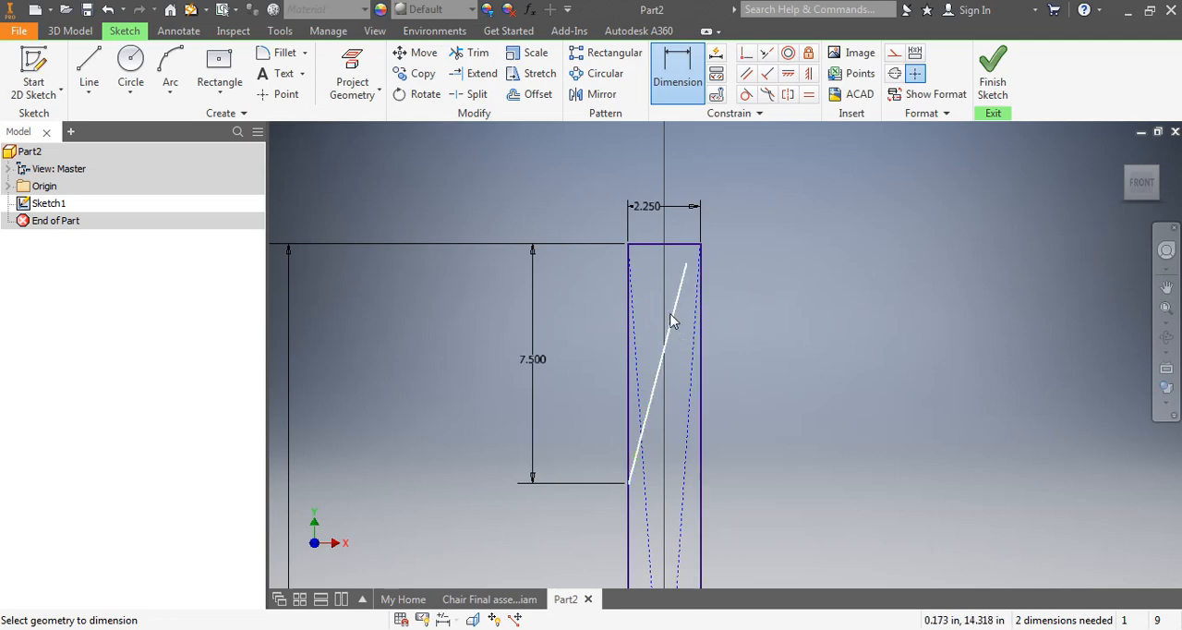
Extend the upper end of the slanted line to the rectangle's top edge
{"action": "key", "text": "Escape"}
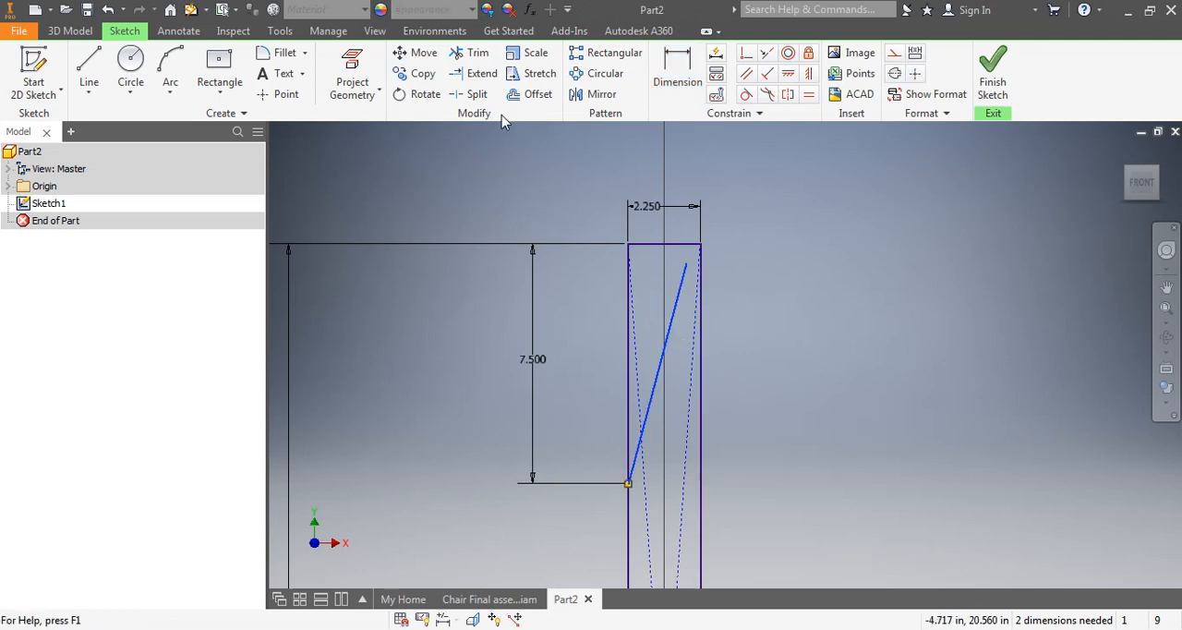
{"action": "left_click", "coordinate": [476, 73]}
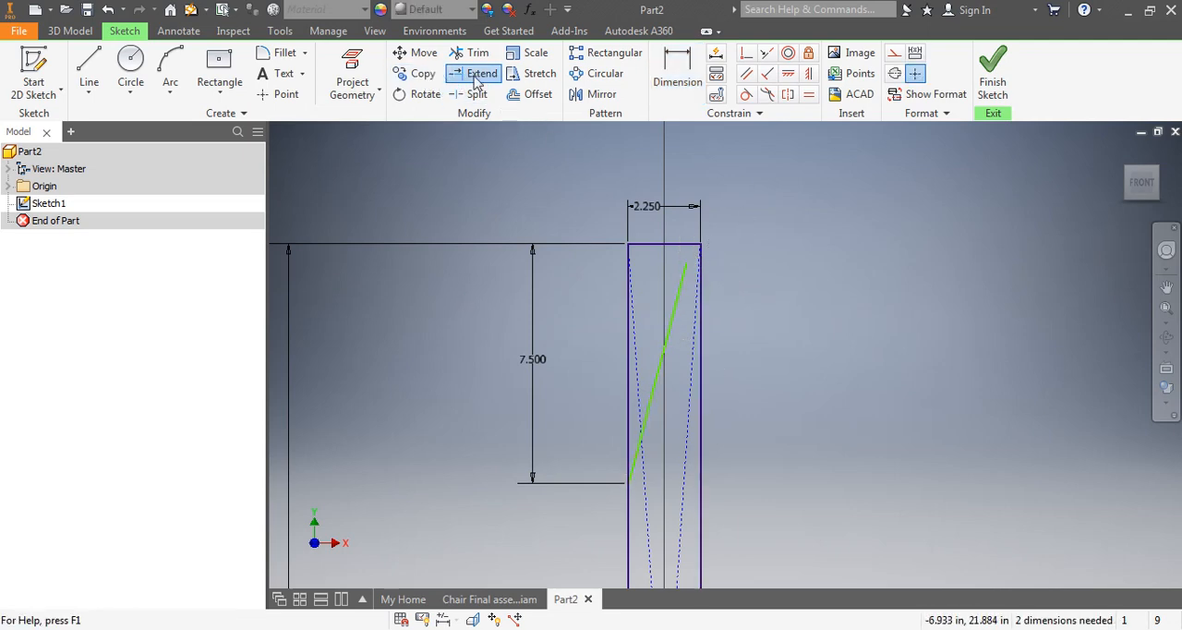
{"action": "left_click", "coordinate": [682, 273]}
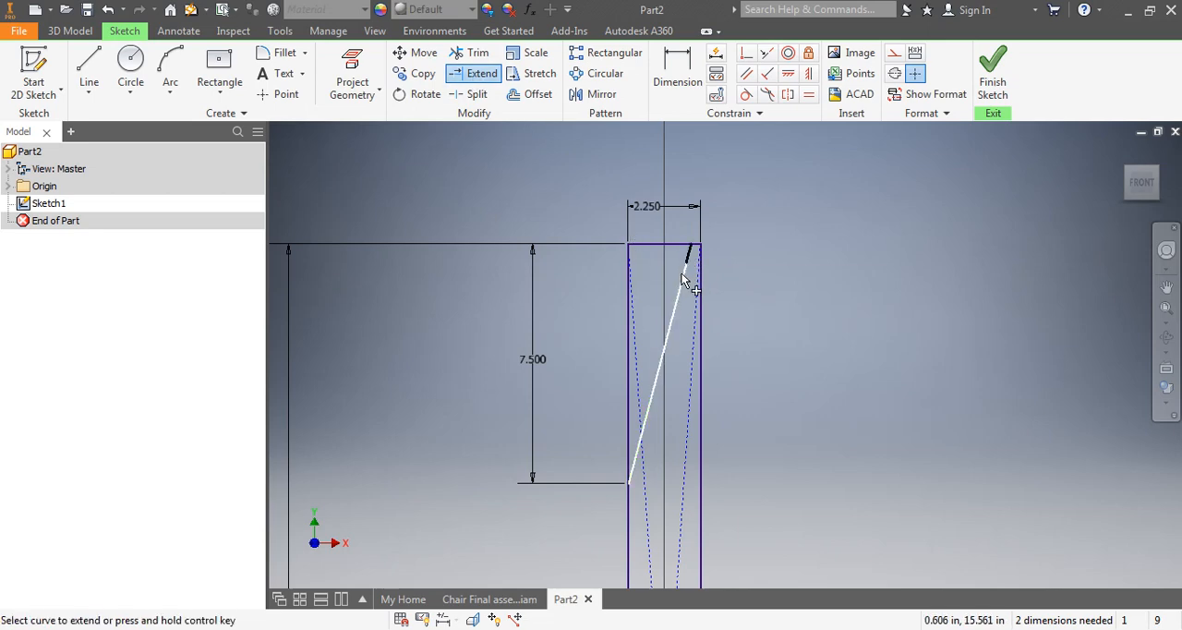
Dimension the slanted line's upper endpoint 1.5 in horizontally from the rectangle's top-left corner
{"action": "left_click", "coordinate": [684, 71]}
{"action": "left_click", "coordinate": [683, 64]}
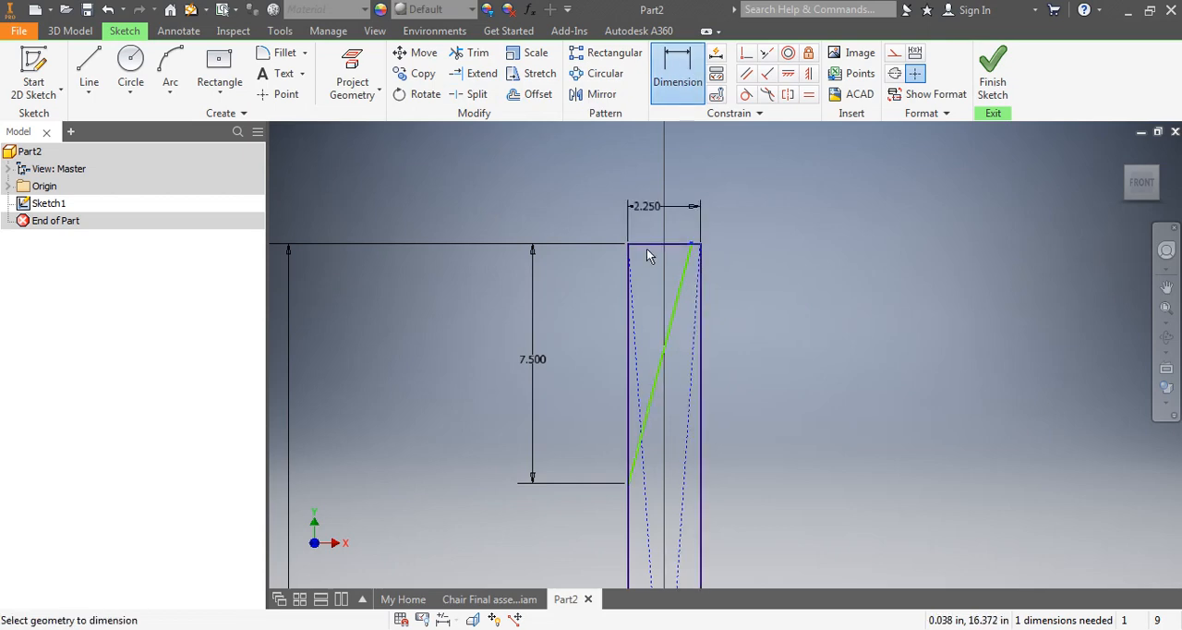
{"action": "left_click", "coordinate": [688, 165]}
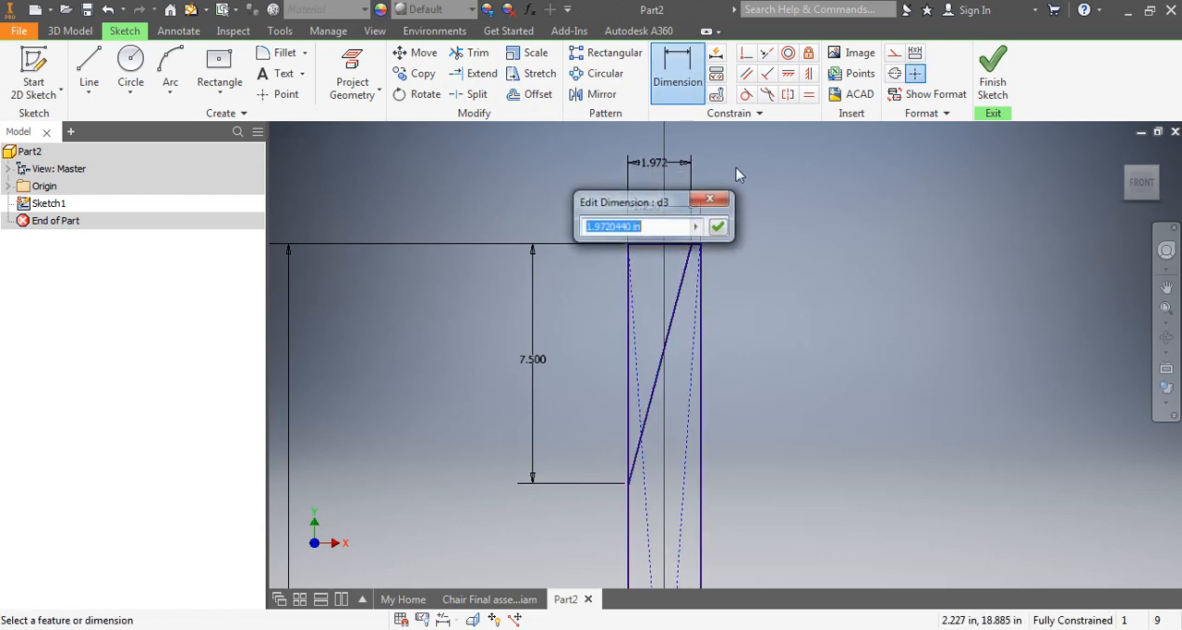
{"action": "type", "text": "1.5"}
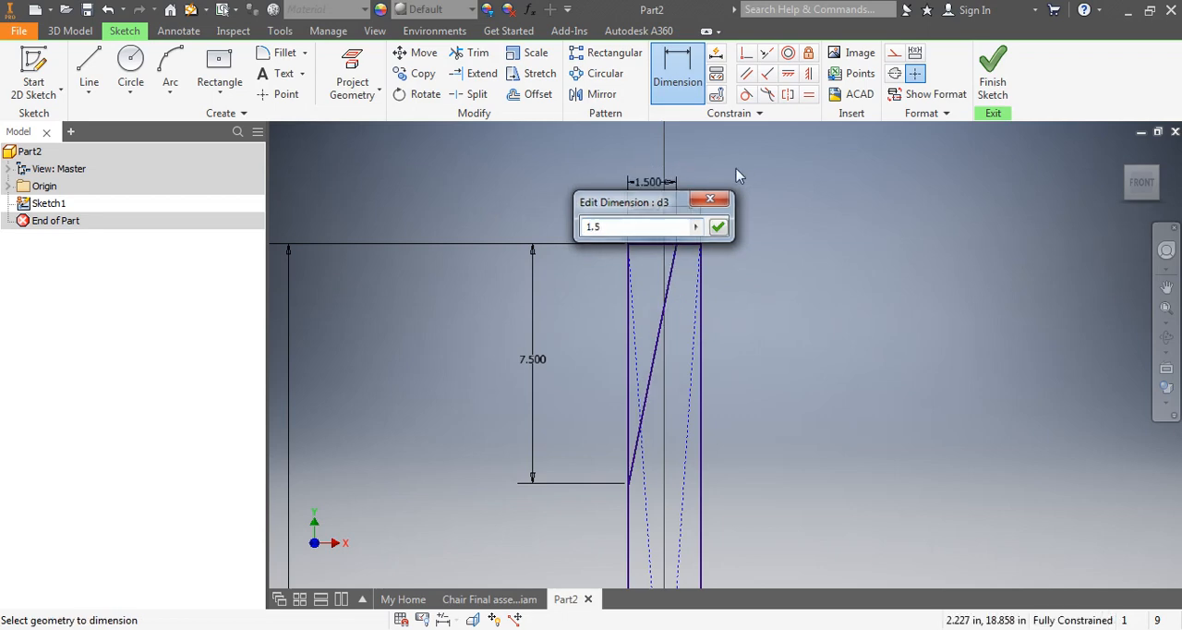
{"action": "key", "text": "Return"}
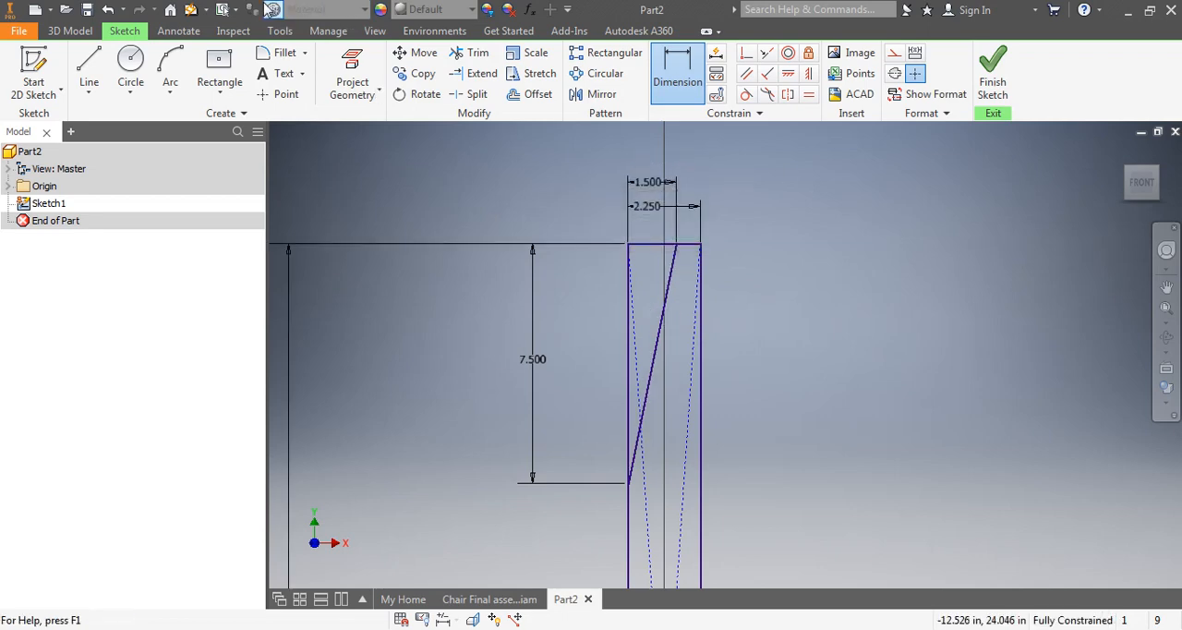
Copy the slanted line from its lower endpoint to the rectangle's right edge at the same height
{"action": "left_click", "coordinate": [414, 70]}
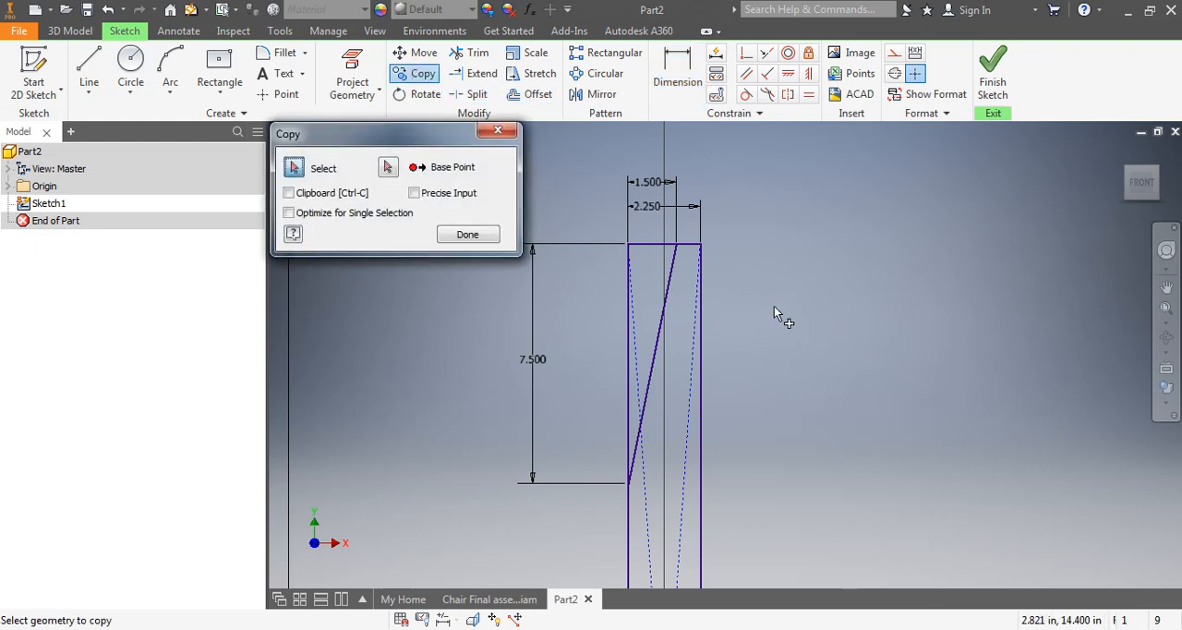
{"action": "left_click", "coordinate": [653, 352]}
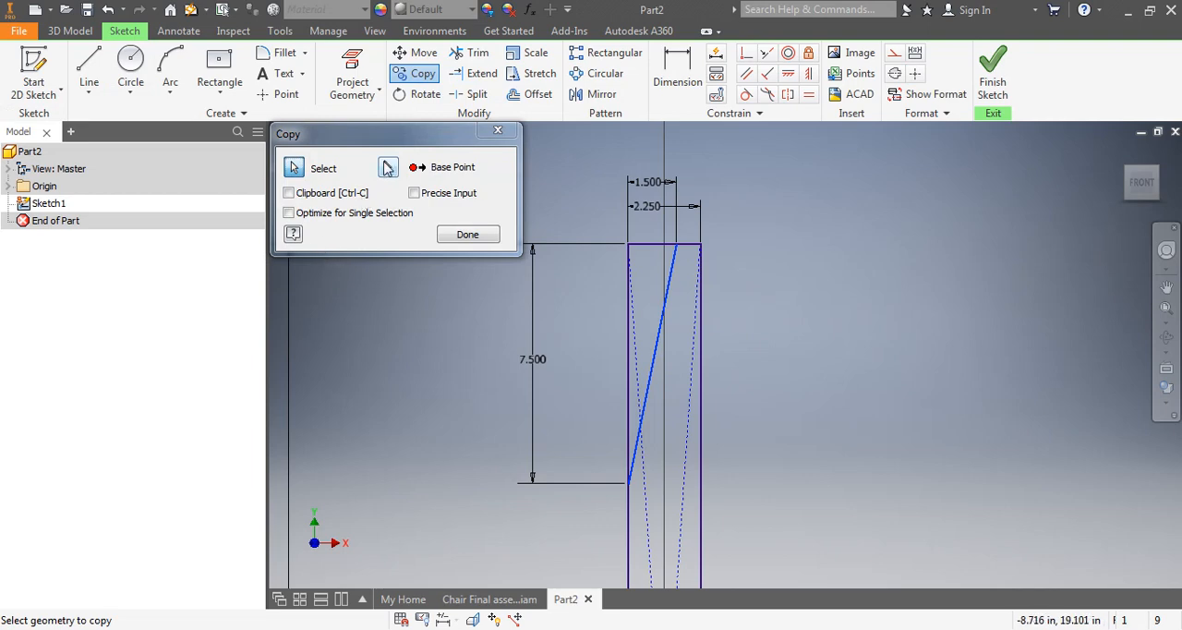
{"action": "left_click", "coordinate": [389, 169]}
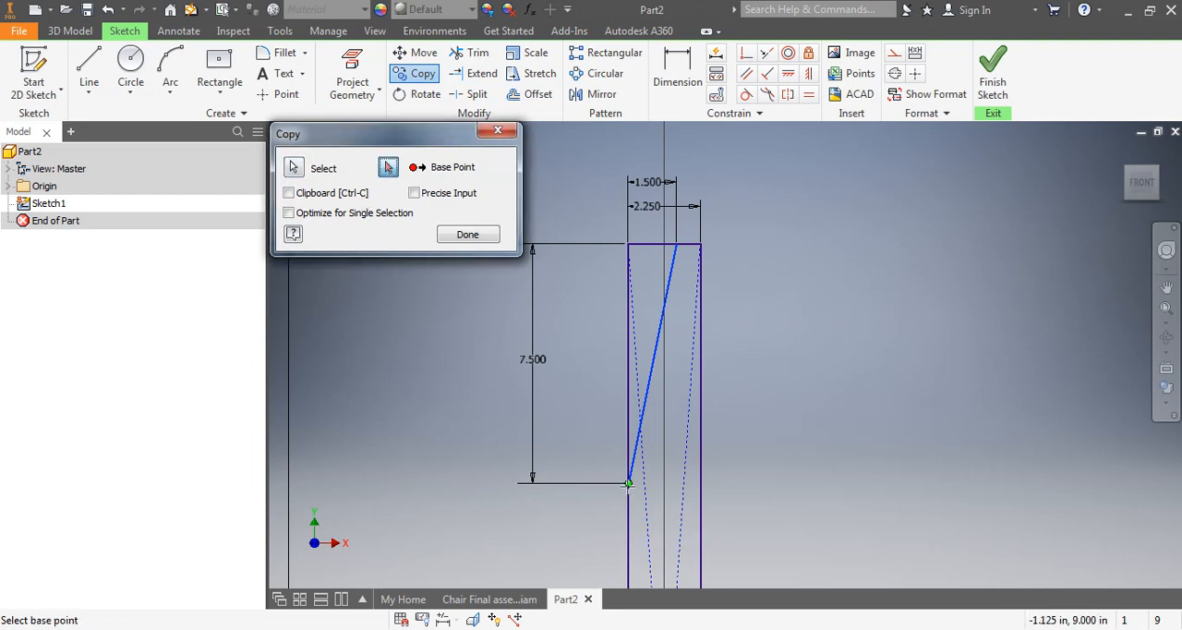
{"action": "left_click", "coordinate": [628, 483]}
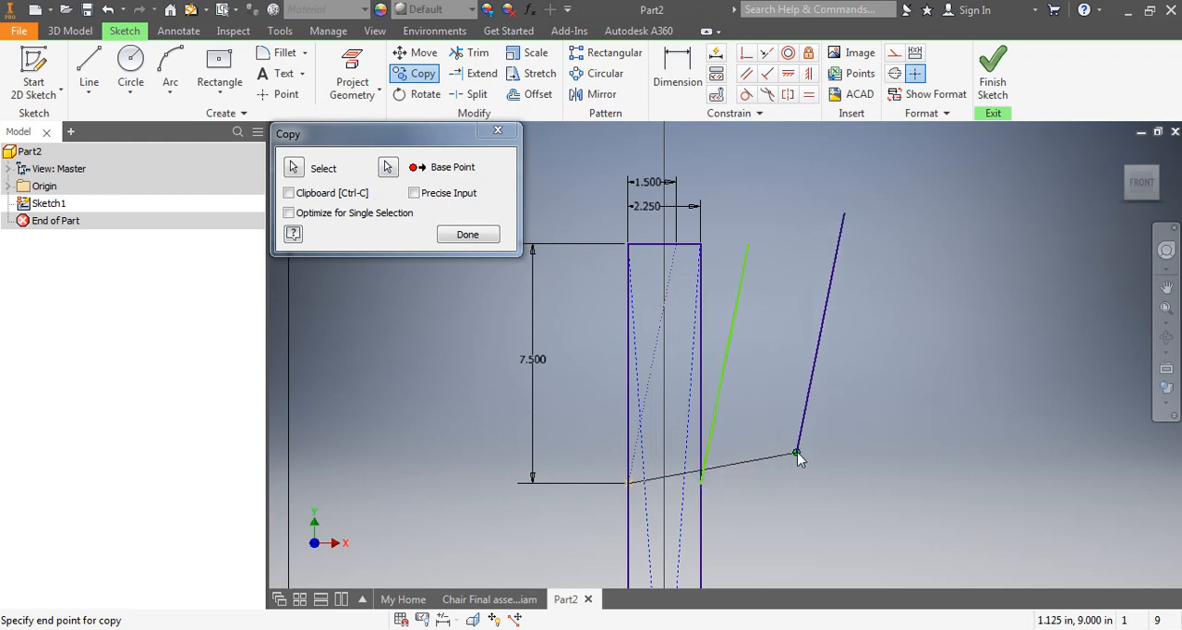
{"action": "right_click", "coordinate": [802, 446]}
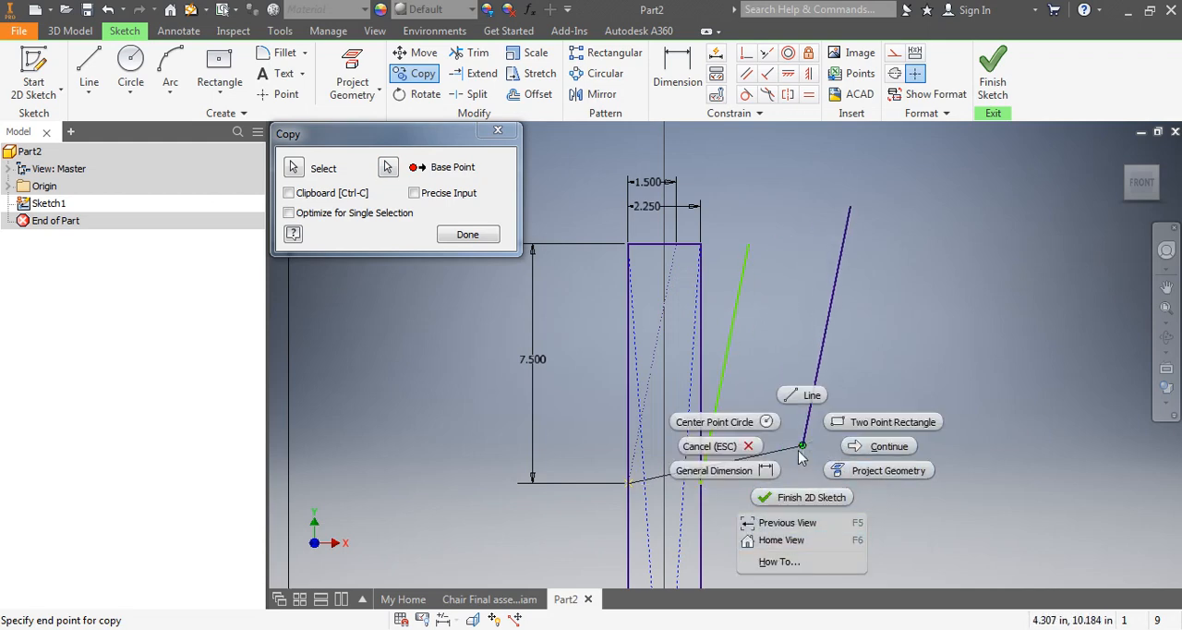
{"action": "left_click", "coordinate": [729, 445]}
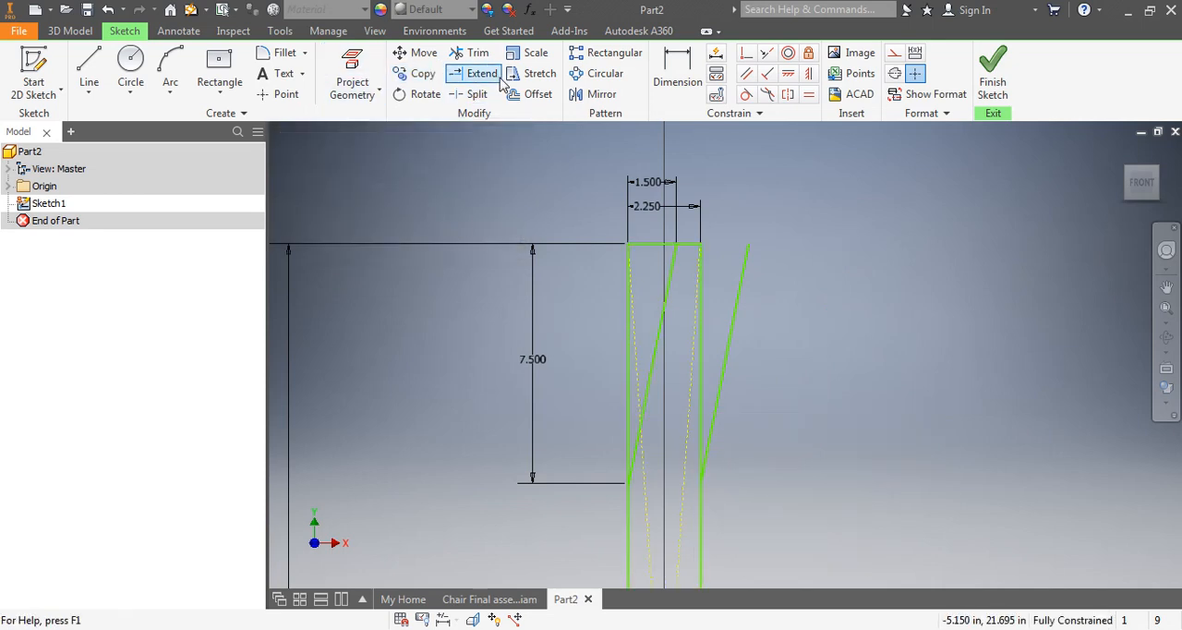
Trim the top edge left of the first slanted line and both vertical edges above the slanted lines' lower endpoints
{"action": "left_click", "coordinate": [471, 52]}
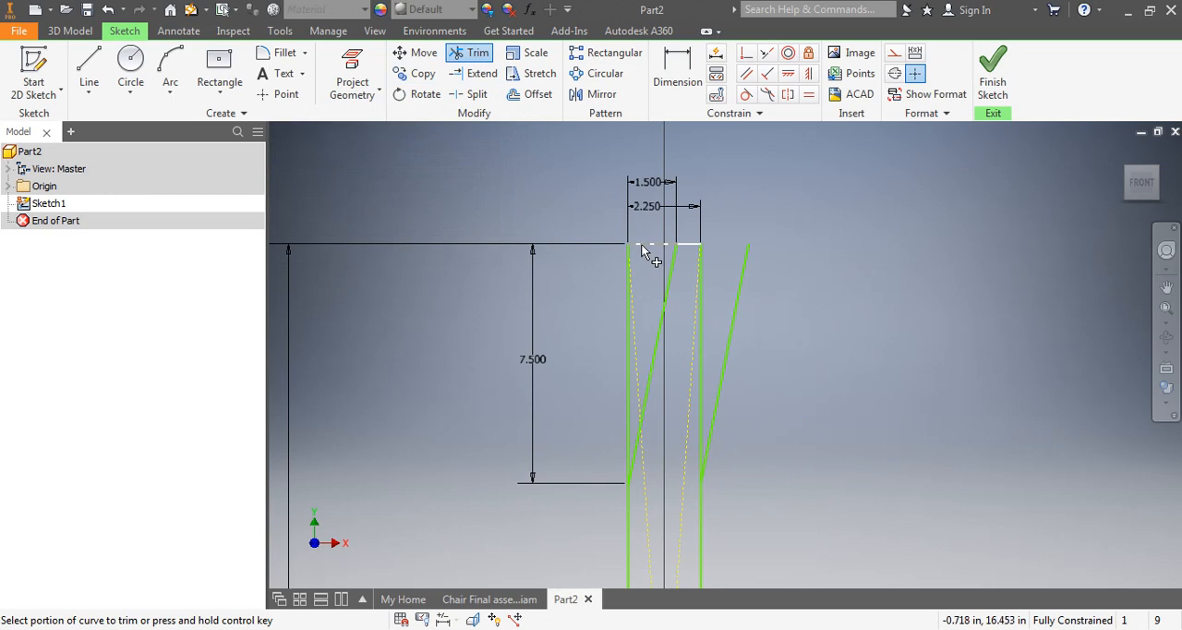
{"action": "left_click", "coordinate": [644, 248]}
{"action": "left_click", "coordinate": [631, 328]}
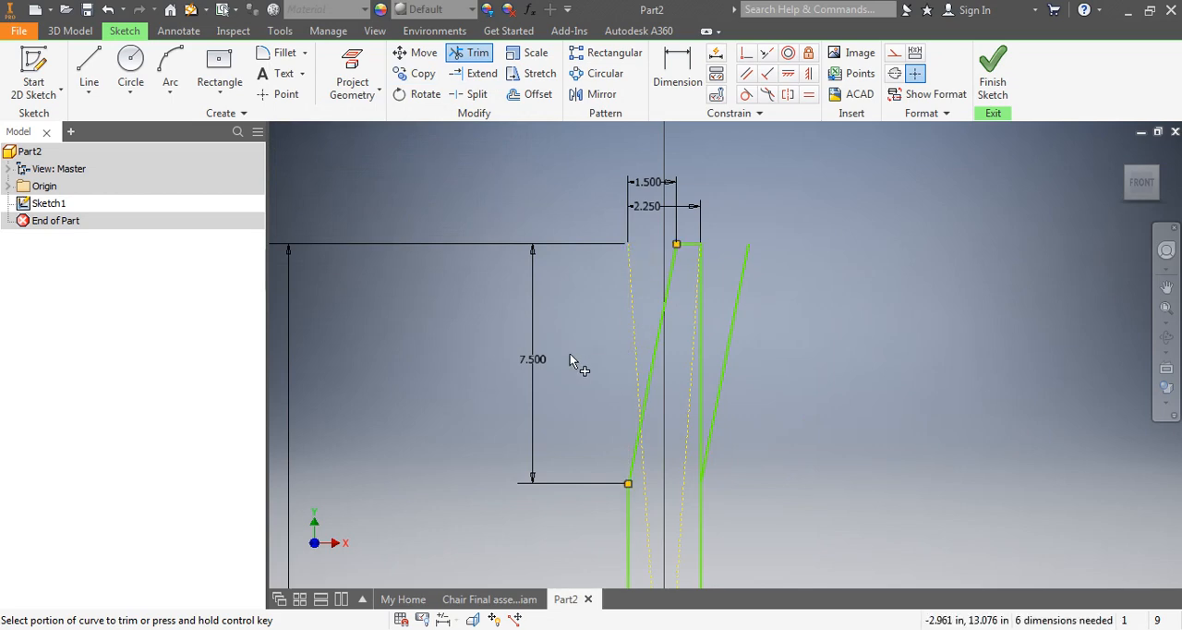
{"action": "left_click", "coordinate": [691, 246]}
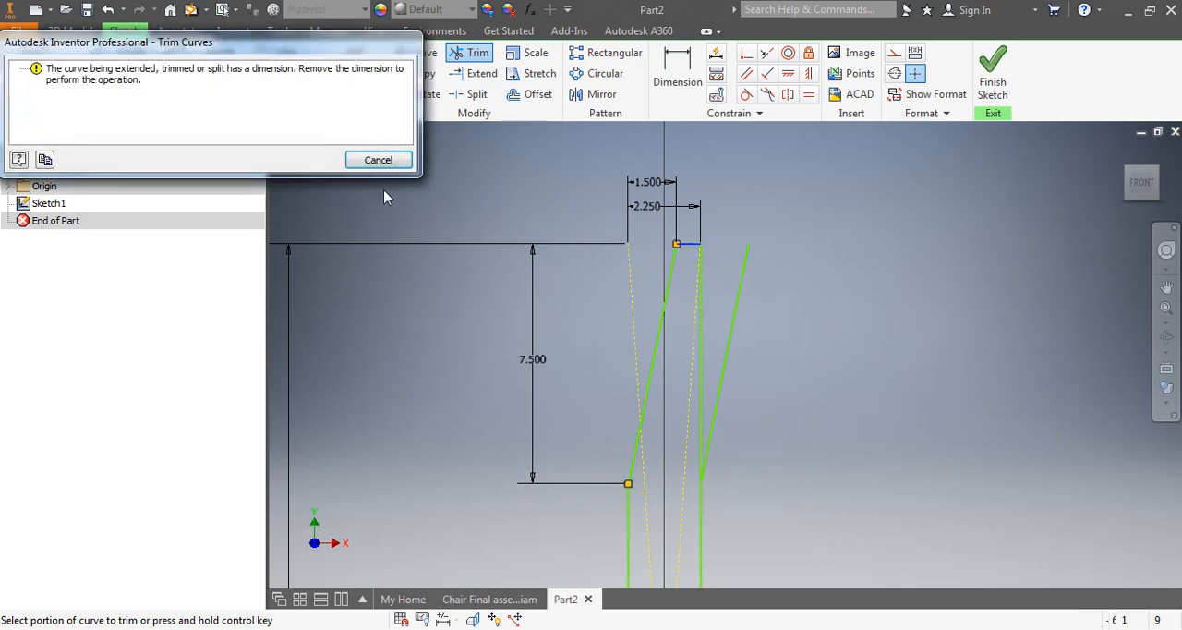
{"action": "left_click", "coordinate": [378, 161]}
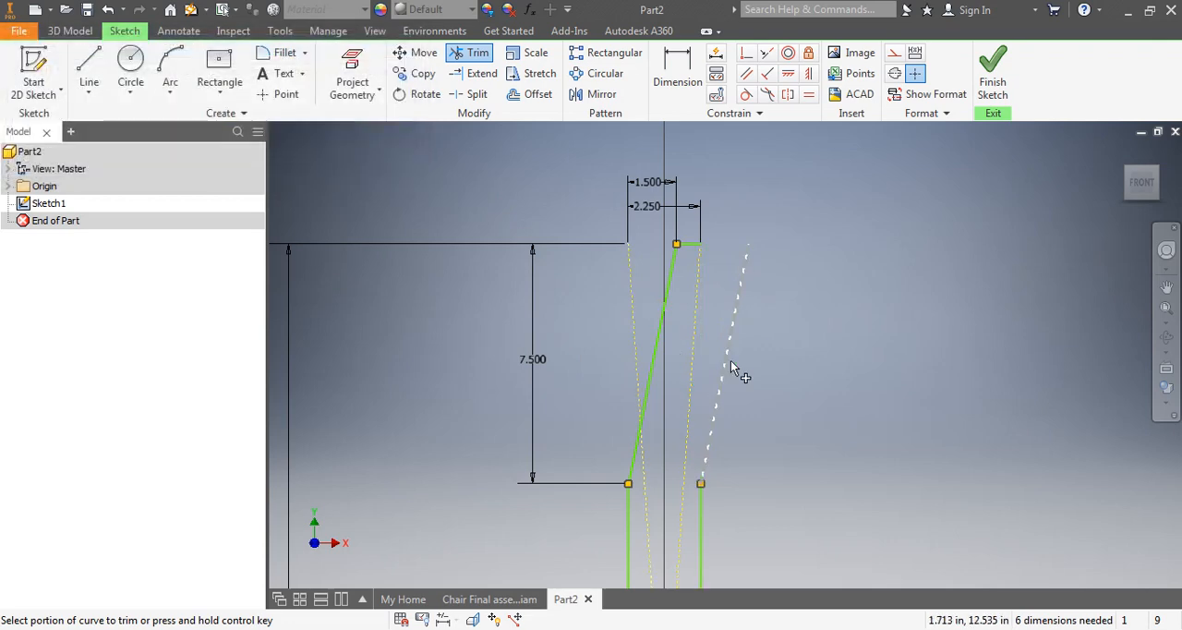
{"action": "key", "text": "Escape"}
Try to extend the remaining short top edge to the copied slanted line
{"action": "scroll", "coordinate": [728, 266], "scroll_direction": "up", "scroll_amount": 3}
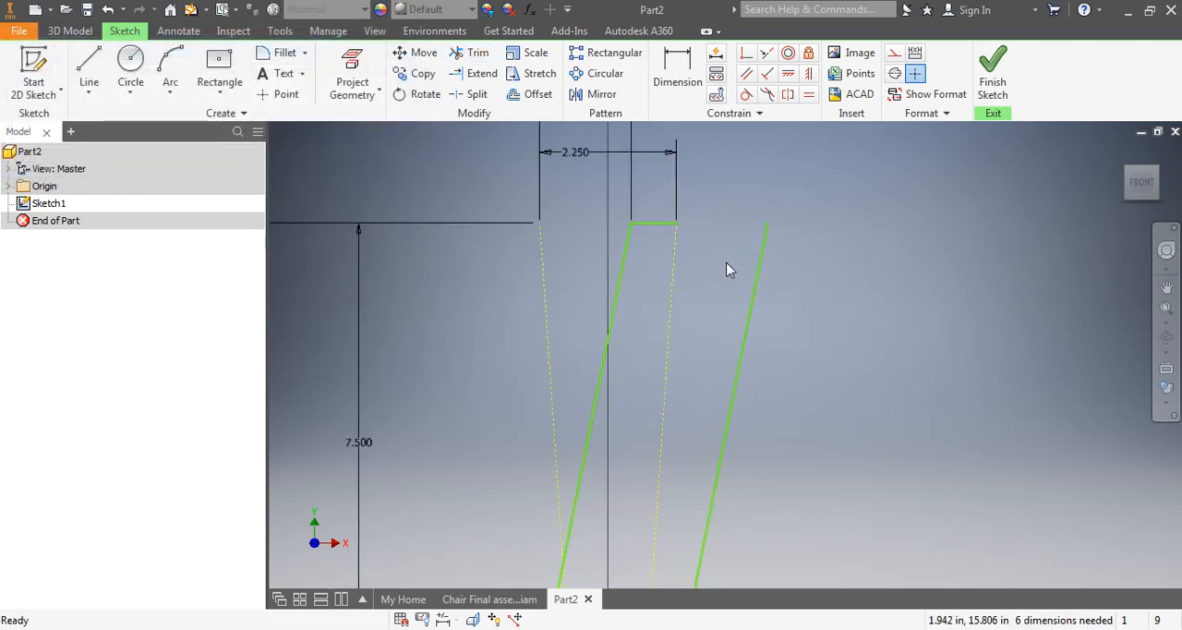
{"action": "left_click", "coordinate": [478, 74]}
{"action": "left_click", "coordinate": [661, 224]}
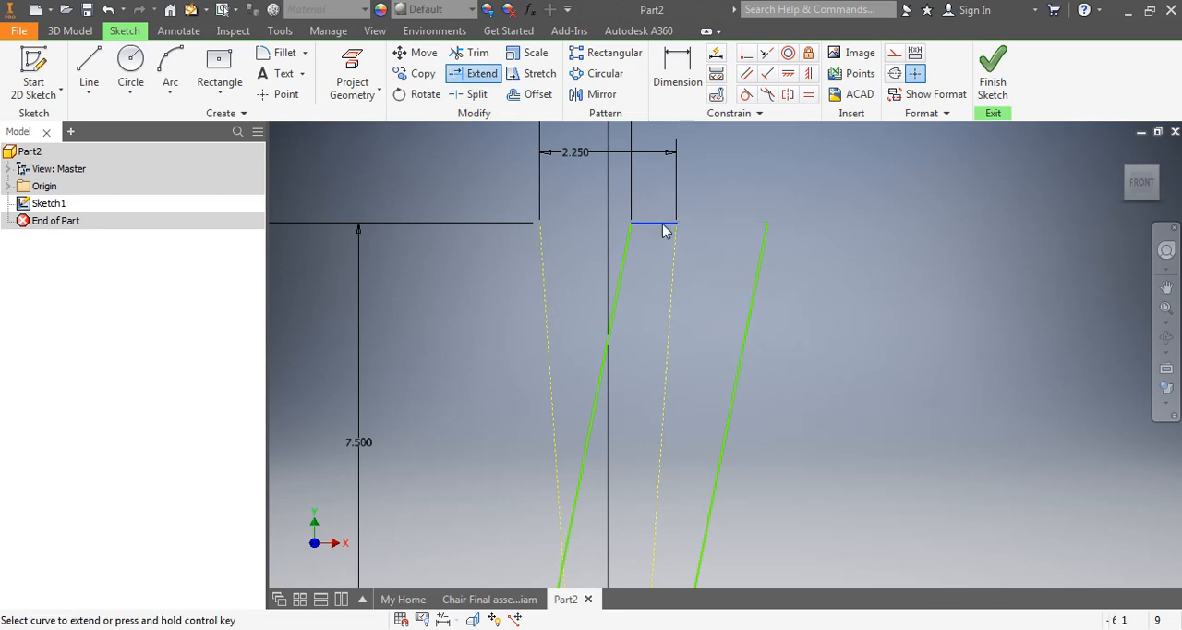
{"action": "left_click", "coordinate": [377, 161]}
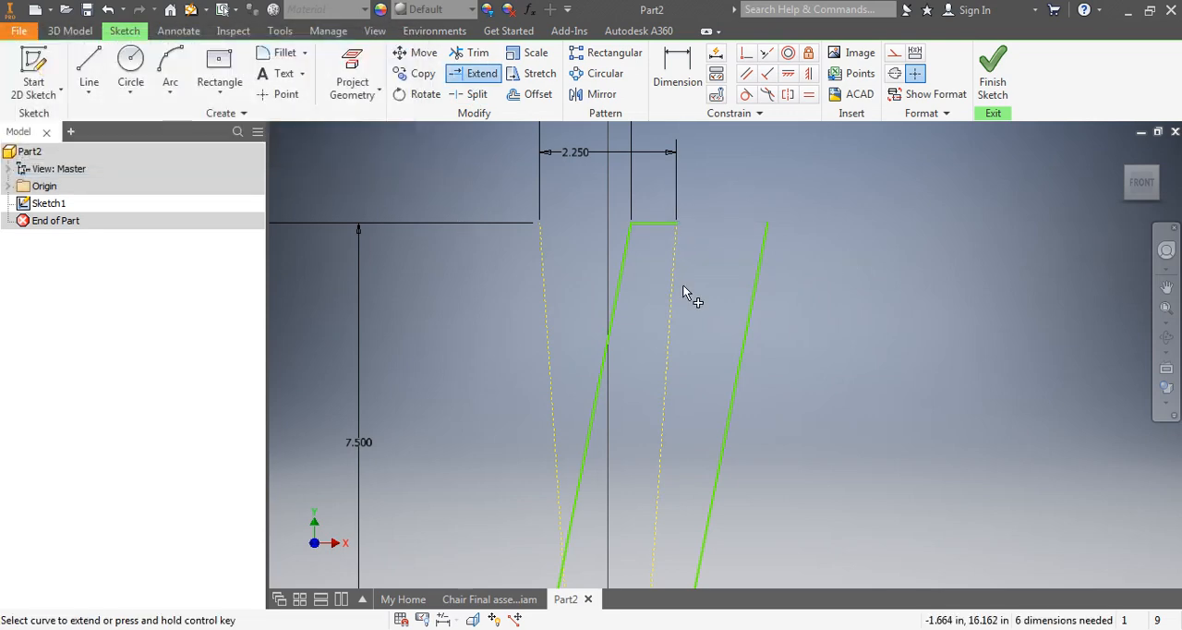
{"action": "key", "text": "Escape"}
Replace the short top edge with a horizontal line joining the upper ends of the two slanted lines
{"action": "left_click", "coordinate": [654, 225]}
{"action": "key", "text": "Delete"}
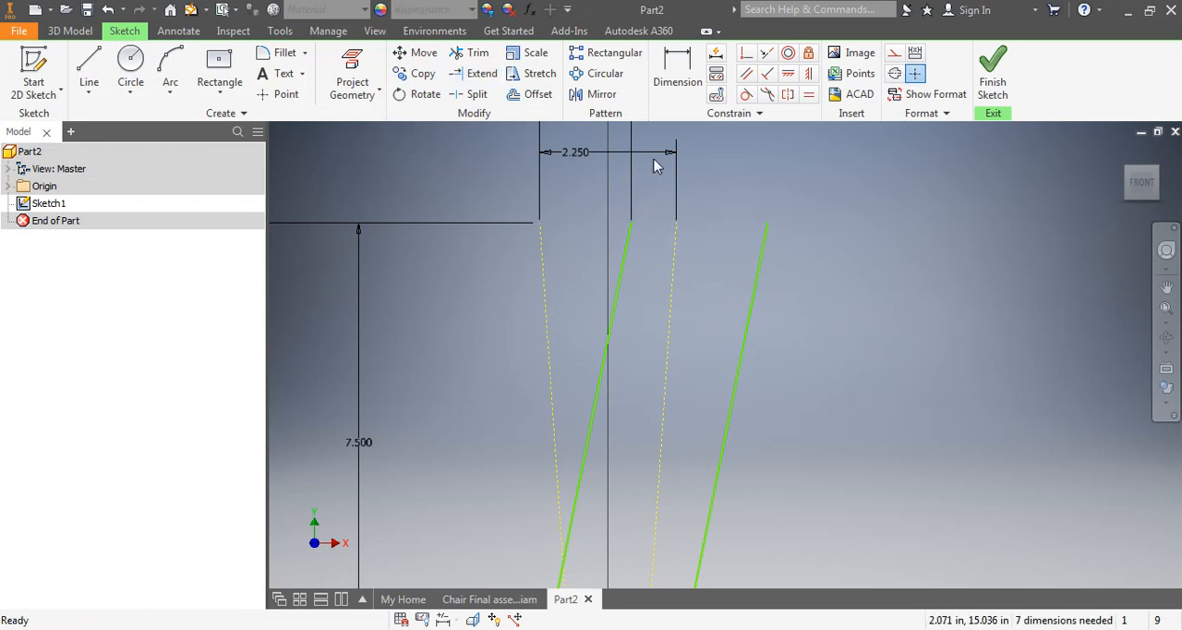
{"action": "left_click", "coordinate": [90, 72]}
{"action": "left_click", "coordinate": [631, 222]}
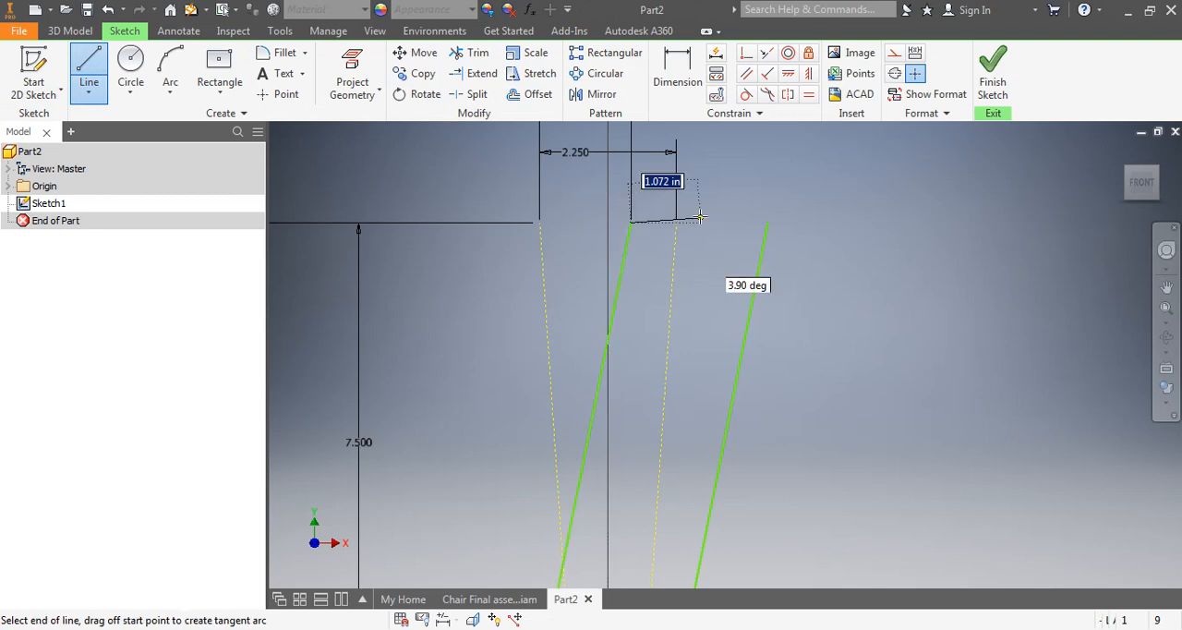
{"action": "left_click", "coordinate": [767, 222]}
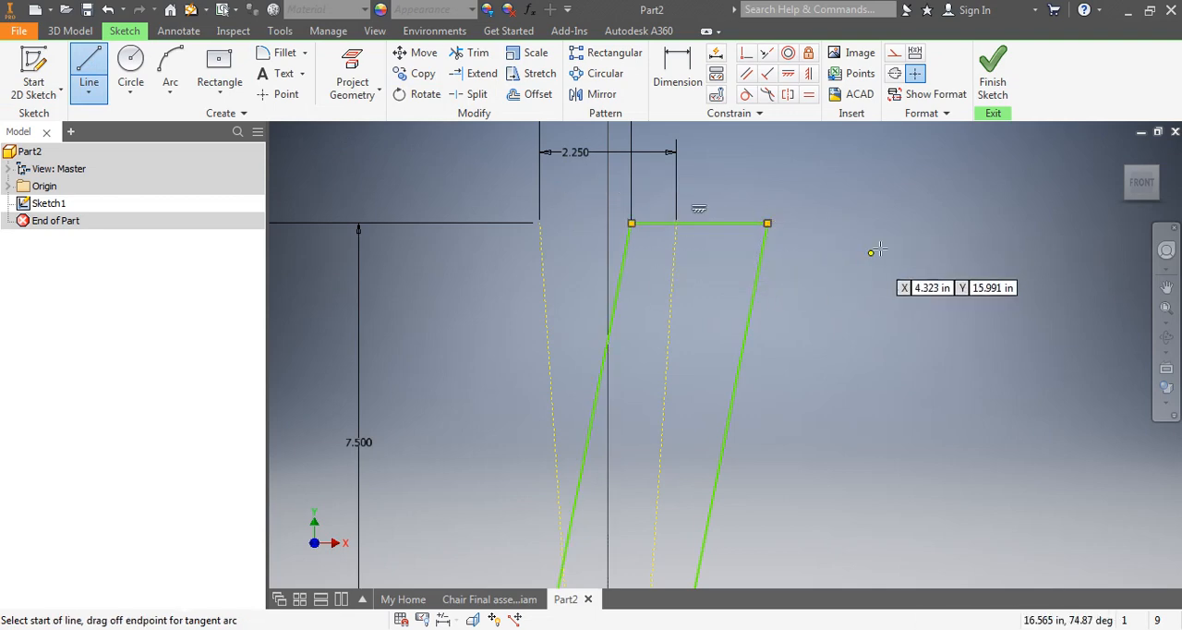
{"action": "key", "text": "Escape"}
Delete the original width dimension above the profile and dimension the new top edge between its endpoints at 2.25 in
{"action": "scroll", "coordinate": [866, 333], "scroll_direction": "up", "scroll_amount": 5}
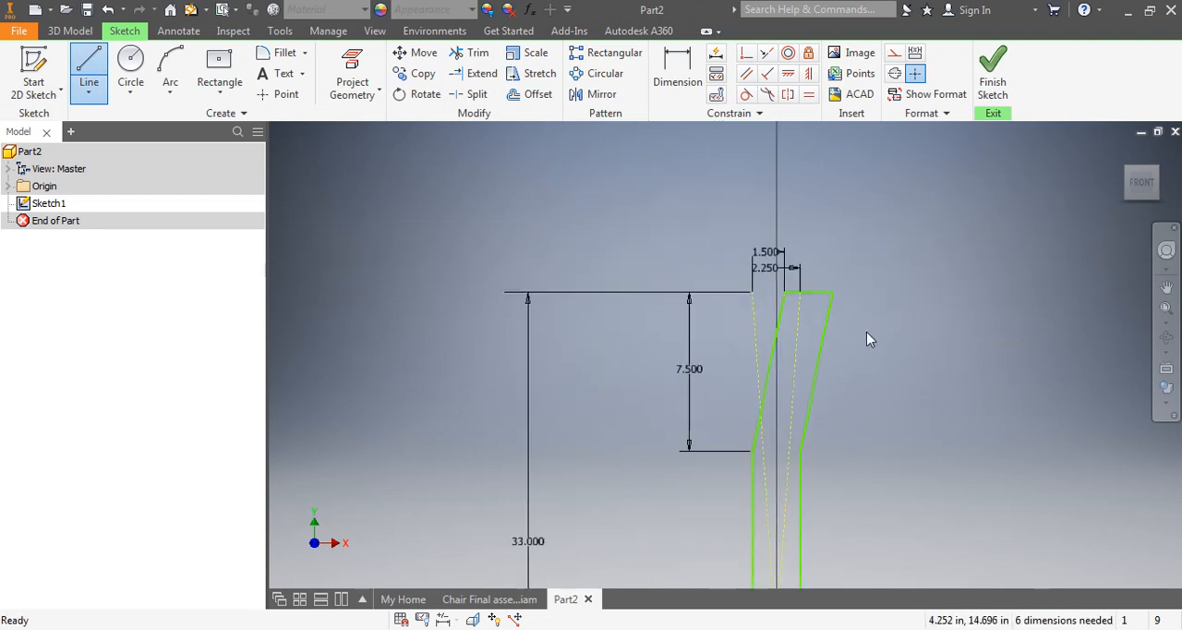
{"action": "middle_click_drag", "start_coordinate": [871, 445], "coordinate": [785, 422]}
{"action": "scroll", "coordinate": [707, 327], "scroll_direction": "down", "scroll_amount": 4}
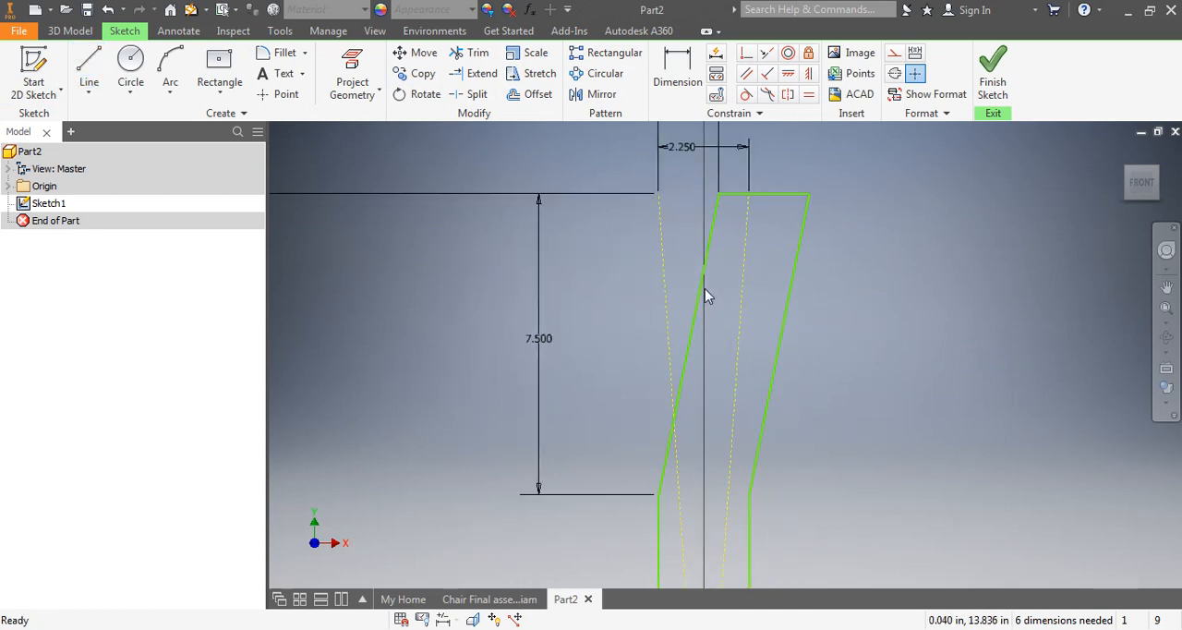
{"action": "scroll", "coordinate": [711, 288], "scroll_direction": "up", "scroll_amount": 3}
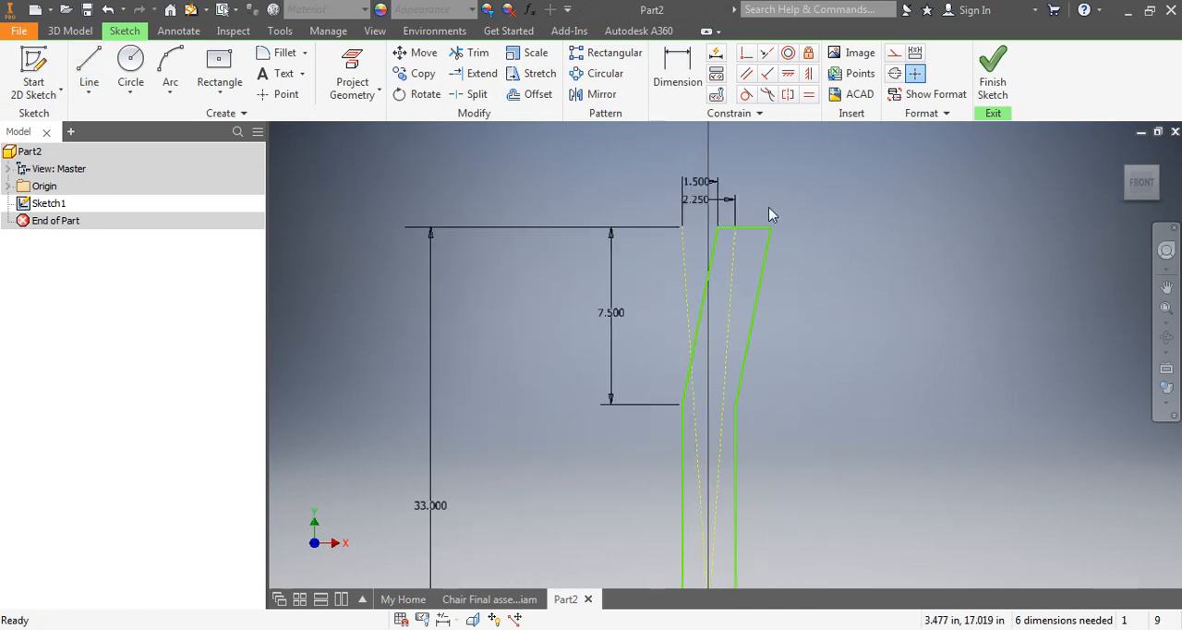
{"action": "left_click", "coordinate": [699, 201]}
{"action": "key", "text": "Delete"}
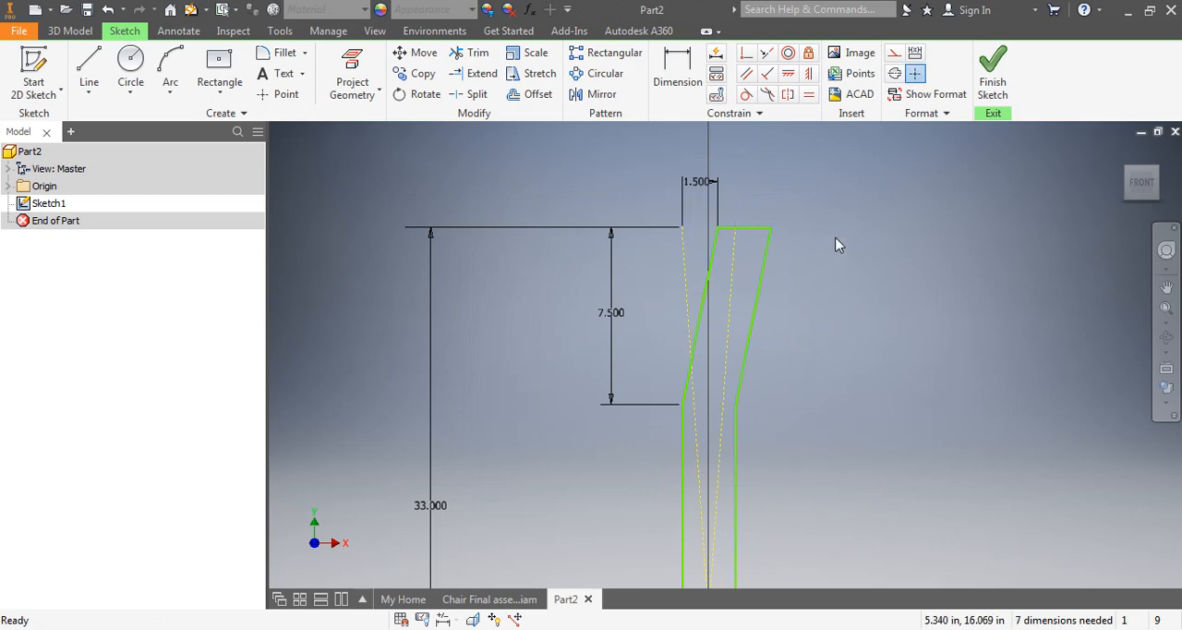
{"action": "left_click", "coordinate": [677, 69]}
{"action": "scroll", "coordinate": [772, 227], "scroll_direction": "down", "scroll_amount": 3}
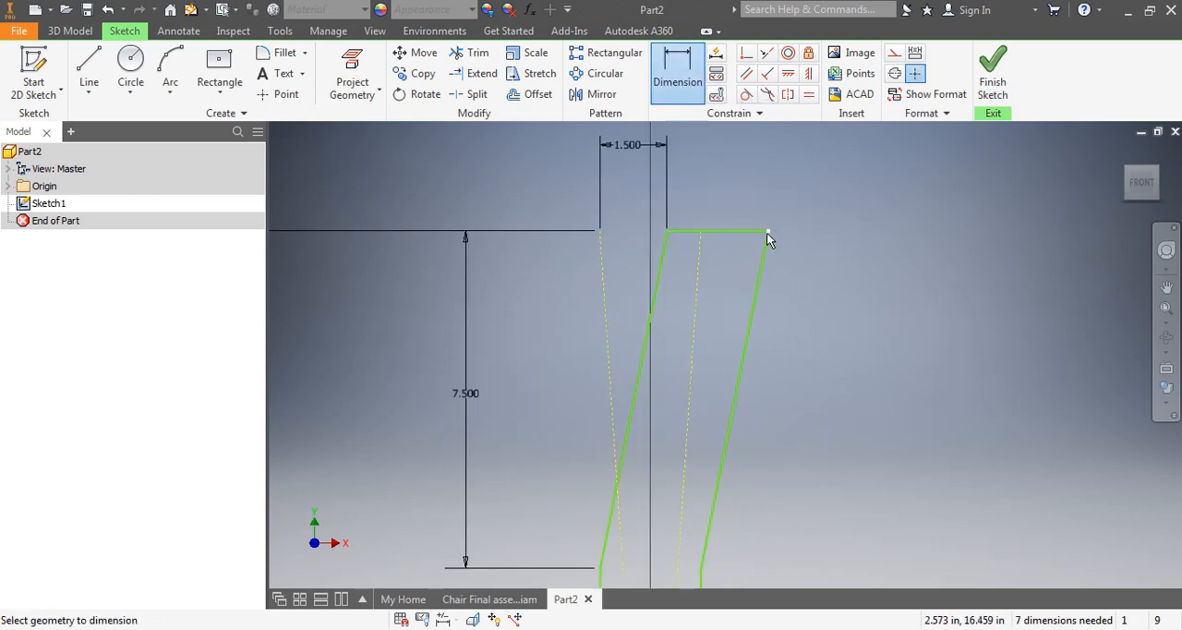
{"action": "left_click", "coordinate": [768, 230]}
{"action": "left_click", "coordinate": [666, 232]}
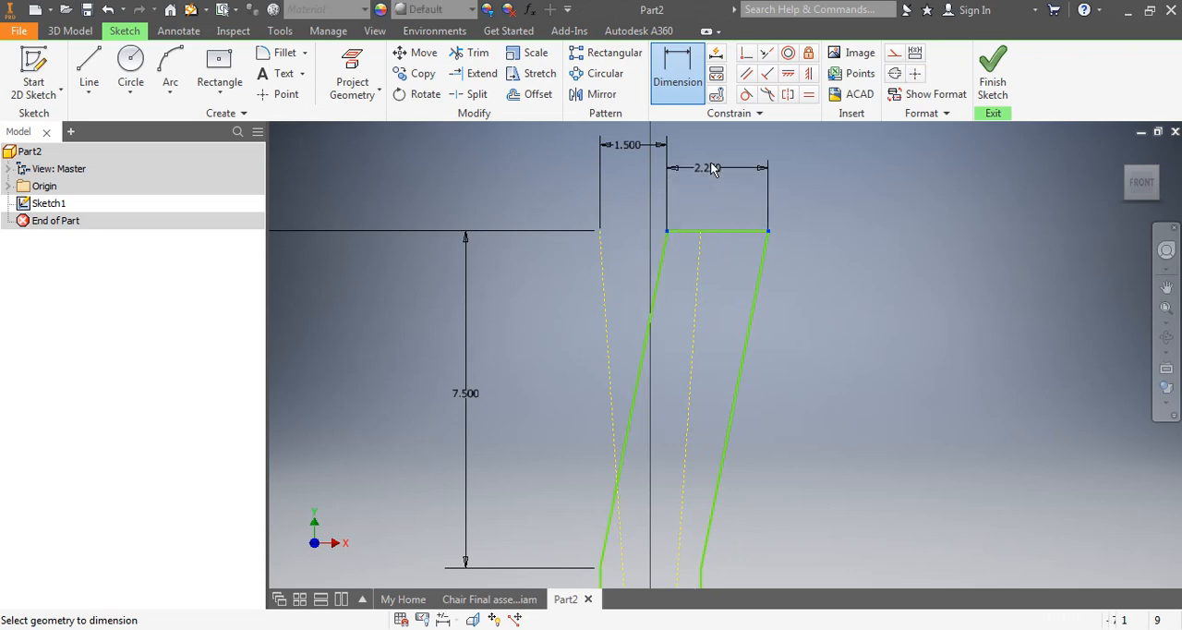
{"action": "left_click", "coordinate": [712, 145]}
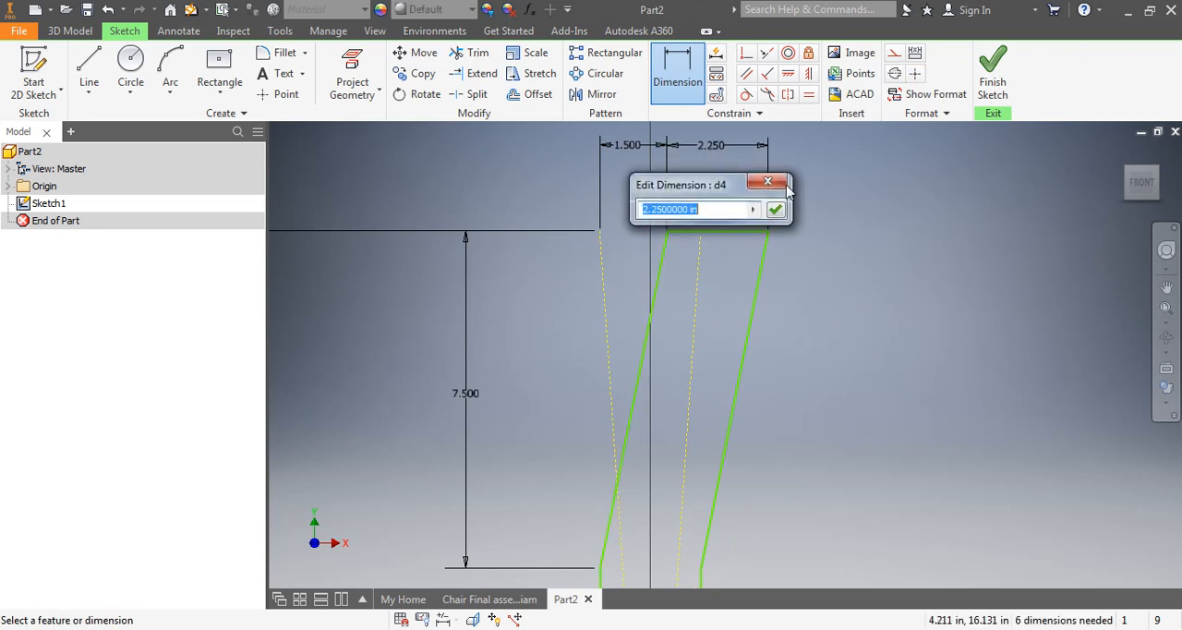
{"action": "left_click", "coordinate": [781, 212]}
Dimension the width of the profile's bottom edge at 2.25 in
{"action": "scroll", "coordinate": [726, 418], "scroll_direction": "up", "scroll_amount": 7}
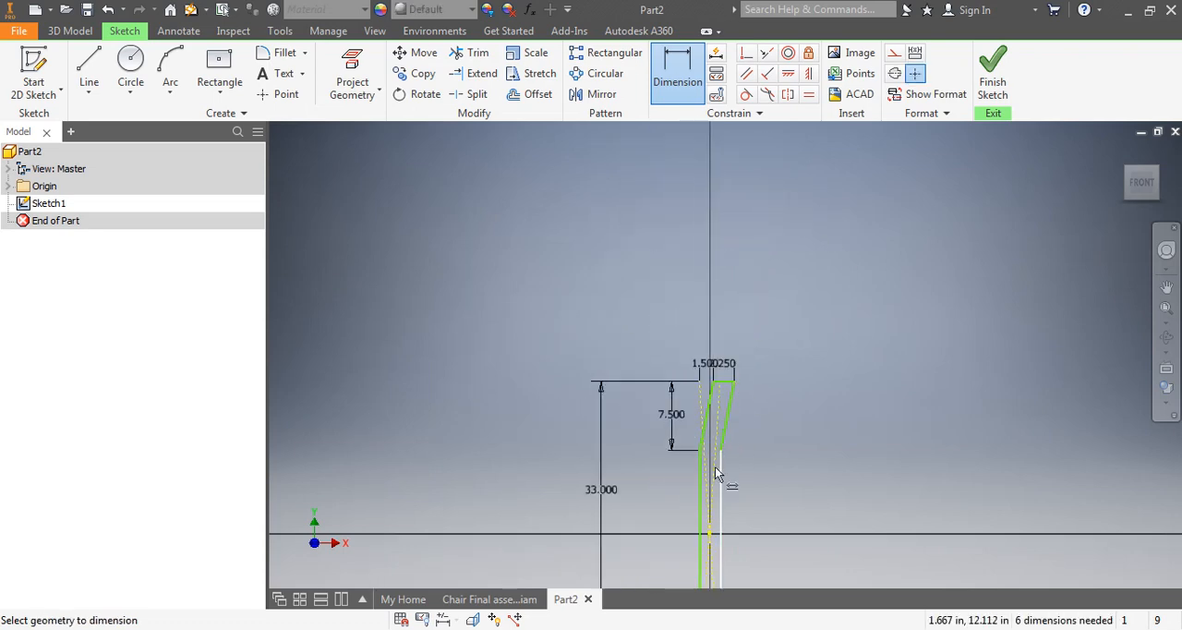
{"action": "middle_click_drag", "start_coordinate": [698, 397], "coordinate": [674, 299]}
{"action": "scroll", "coordinate": [703, 535], "scroll_direction": "down", "scroll_amount": 5}
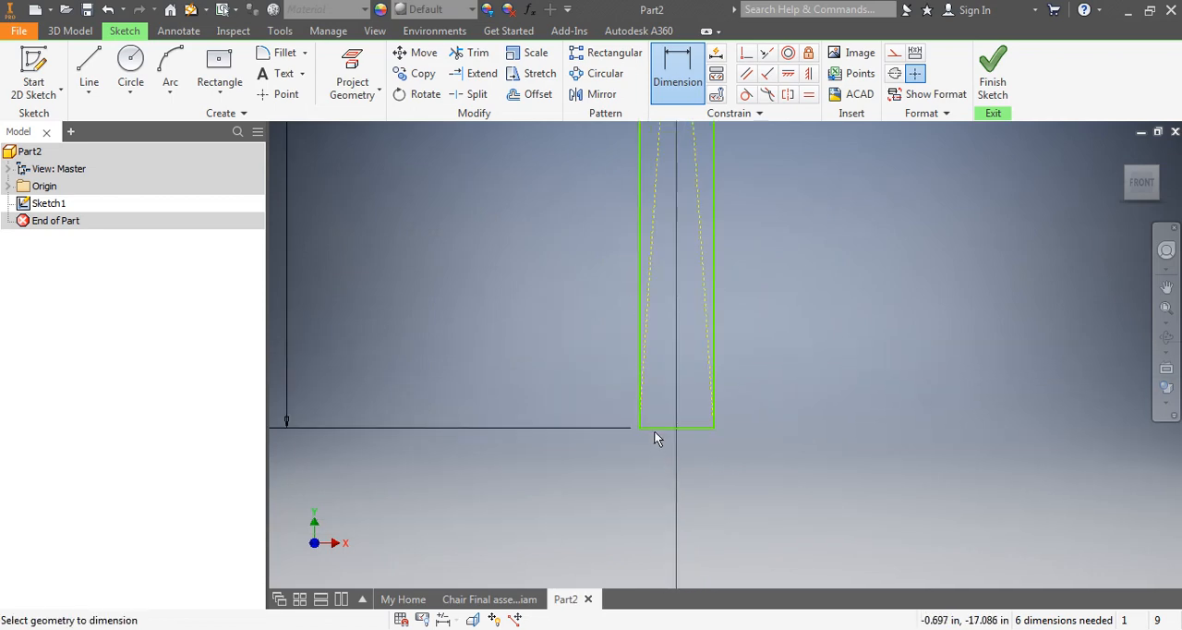
{"action": "left_click", "coordinate": [653, 434]}
{"action": "left_click", "coordinate": [672, 468]}
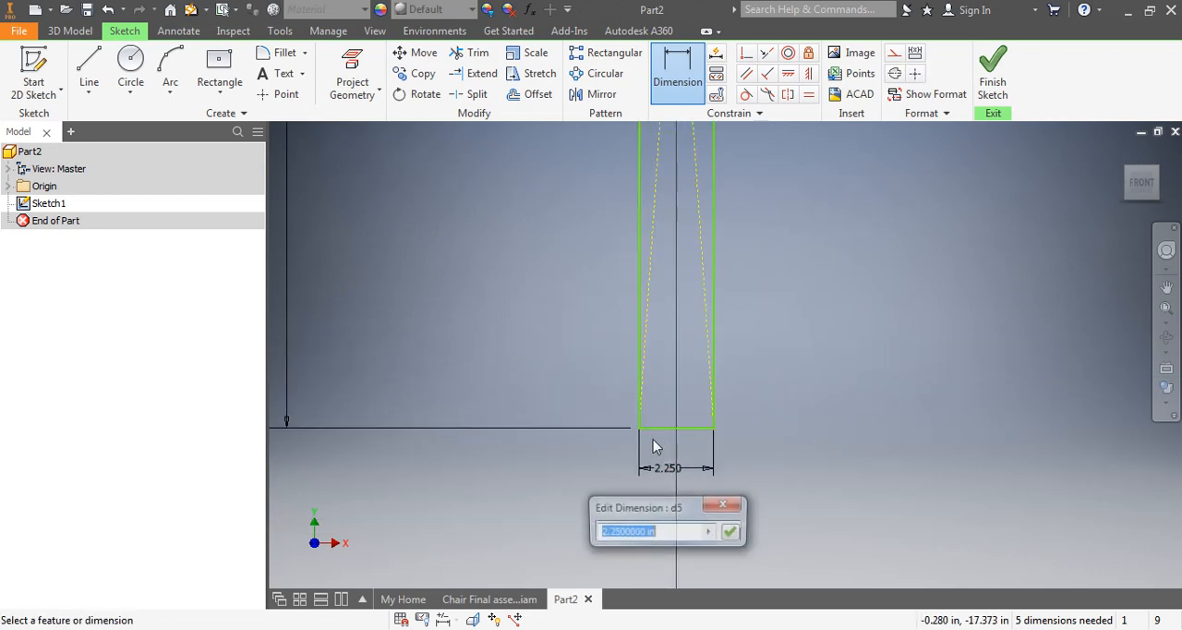
{"action": "left_click", "coordinate": [737, 532]}
Finish the sketch and extrude the leg profile to a distance of 3/4 in
{"action": "scroll", "coordinate": [722, 447], "scroll_direction": "up", "scroll_amount": 7}
{"action": "middle_click_drag", "start_coordinate": [690, 327], "coordinate": [626, 354]}
{"action": "left_click", "coordinate": [993, 81]}
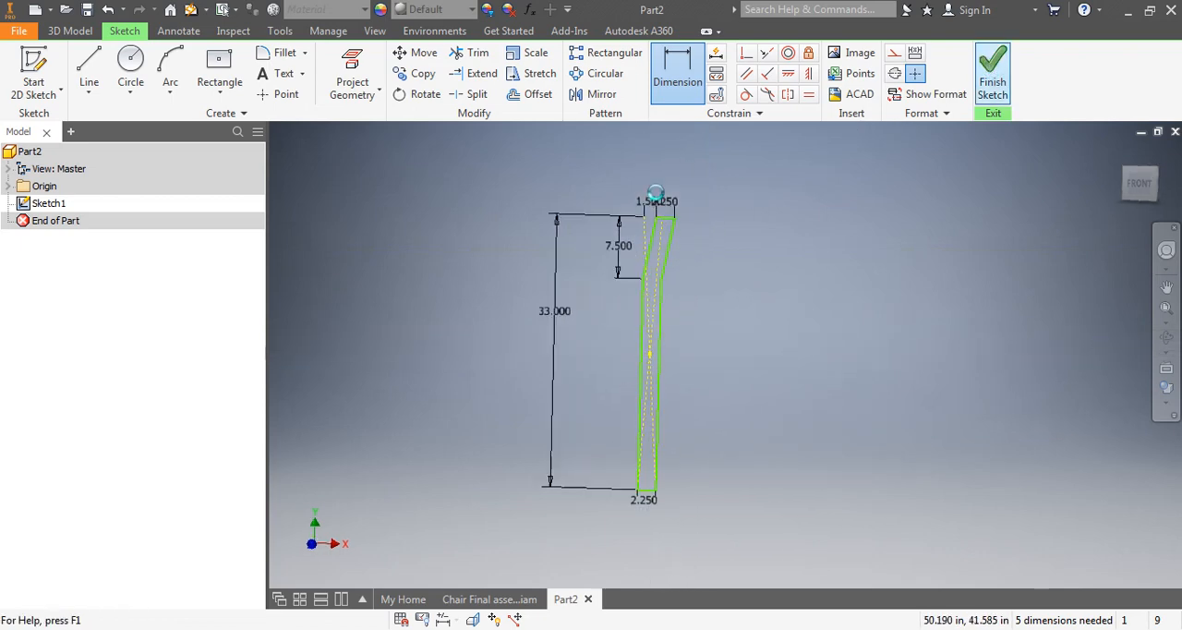
{"action": "scroll", "coordinate": [520, 347], "scroll_direction": "up", "scroll_amount": 6}
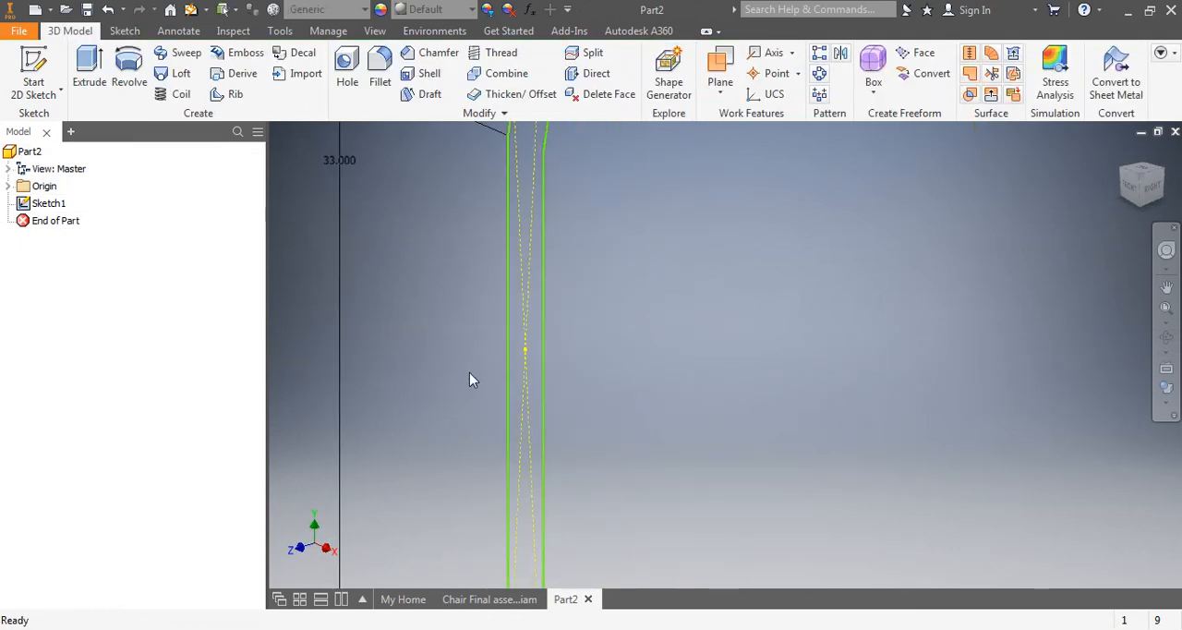
{"action": "mouse_move", "coordinate": [468, 374]}
{"action": "middle_mouse_down", "text": "shift"}
{"action": "mouse_move", "coordinate": [502, 312]}
{"action": "mouse_move", "coordinate": [557, 281]}
{"action": "mouse_move", "coordinate": [559, 257]}
{"action": "mouse_move", "coordinate": [557, 329]}
{"action": "middle_mouse_up", "text": "shift"}
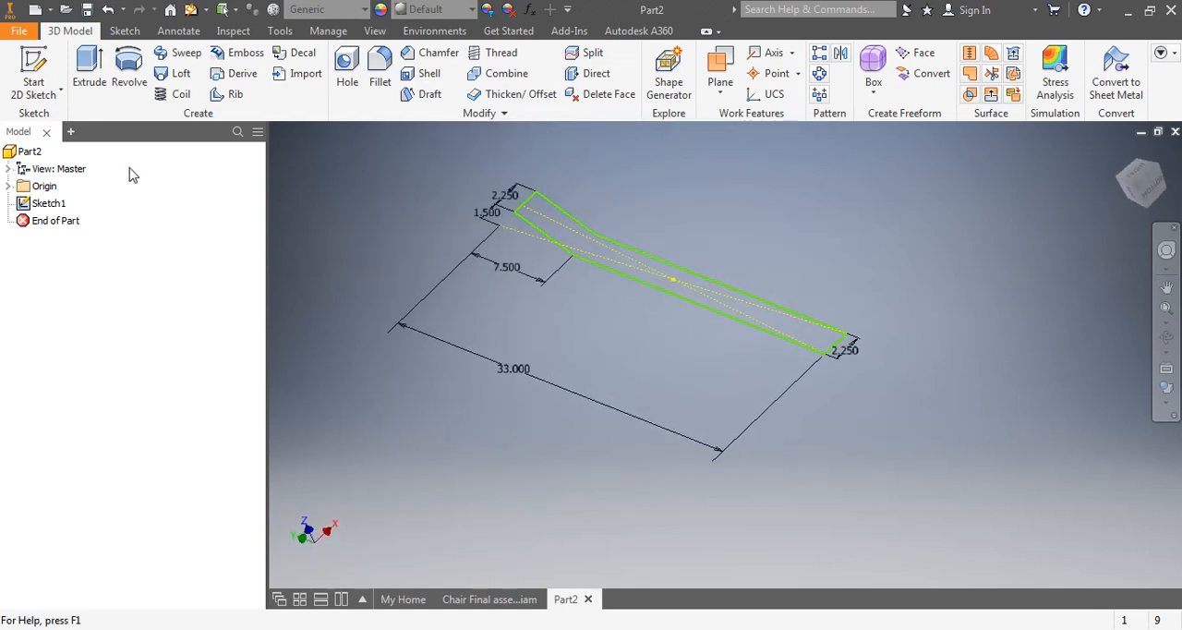
{"action": "left_click", "coordinate": [90, 74]}
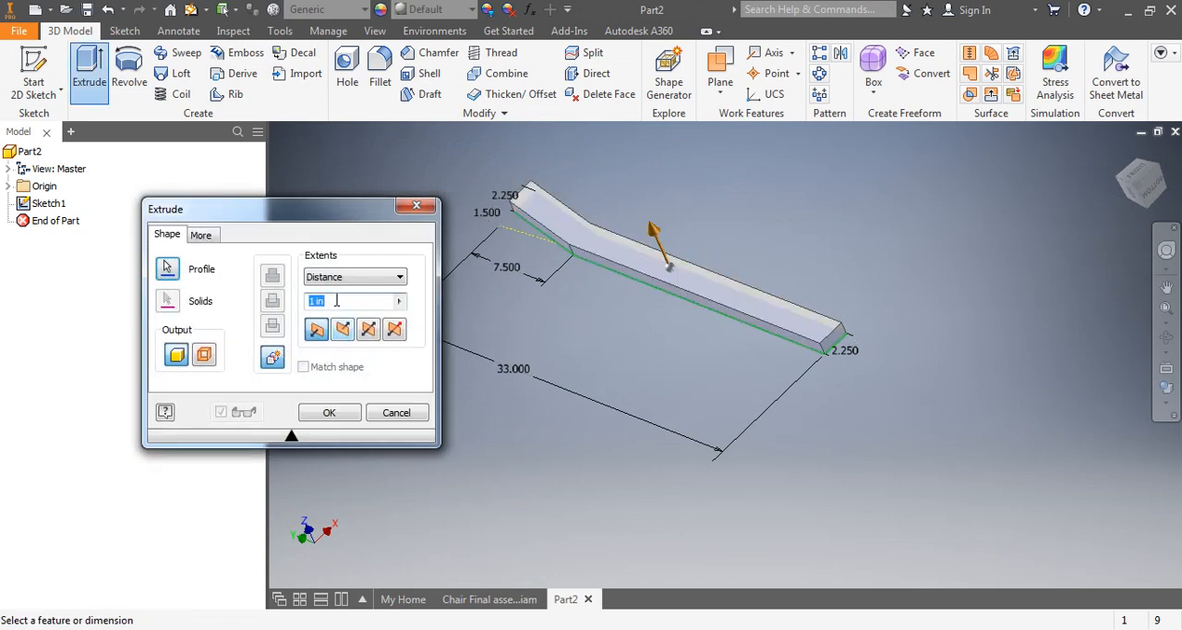
{"action": "type", "text": "3/4"}
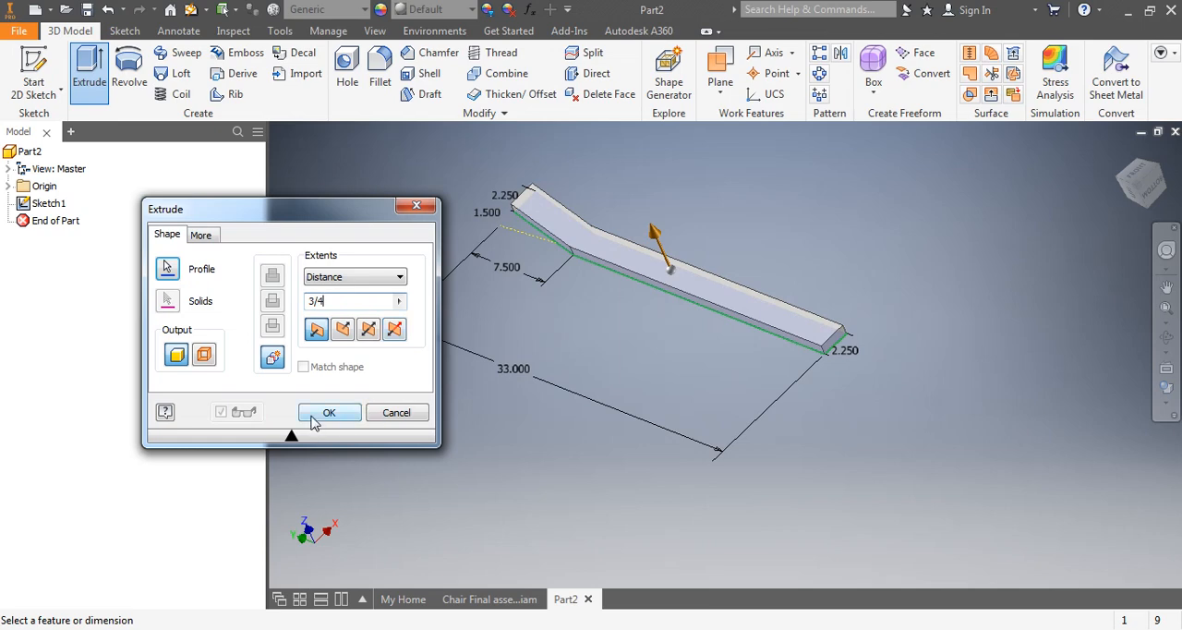
{"action": "left_click", "coordinate": [313, 418]}
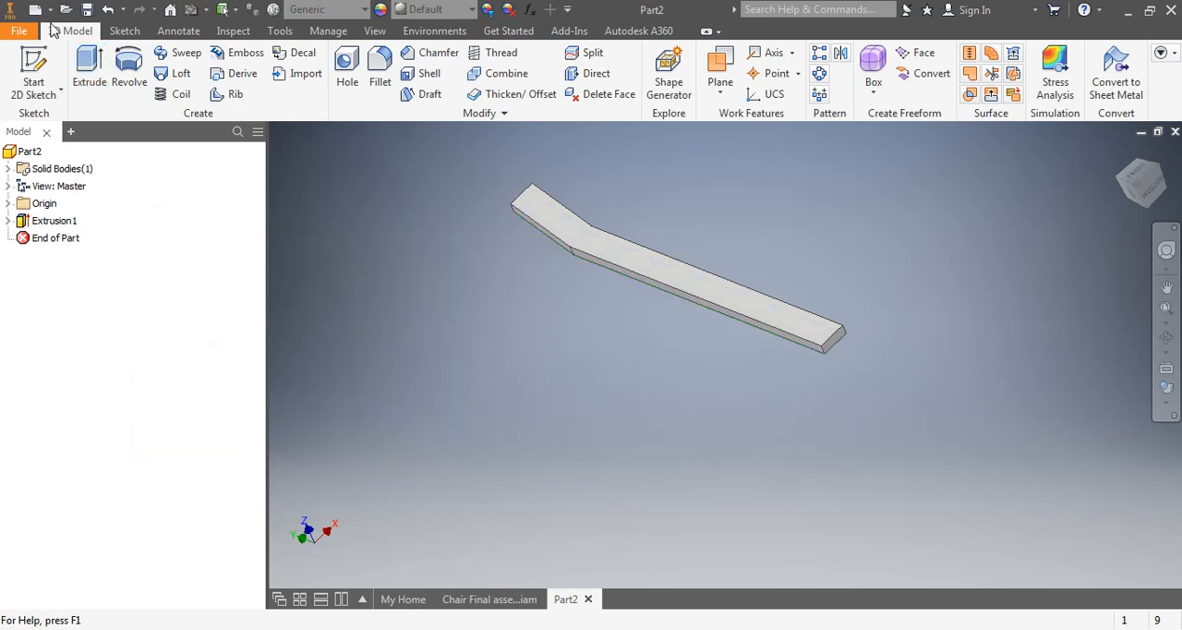
Start saving the part as a new file and browse to 00SCHOOL > 00MASTER SCHOOL DOCUMENTS > wood 10 > Chair
{"action": "left_click", "coordinate": [19, 31]}
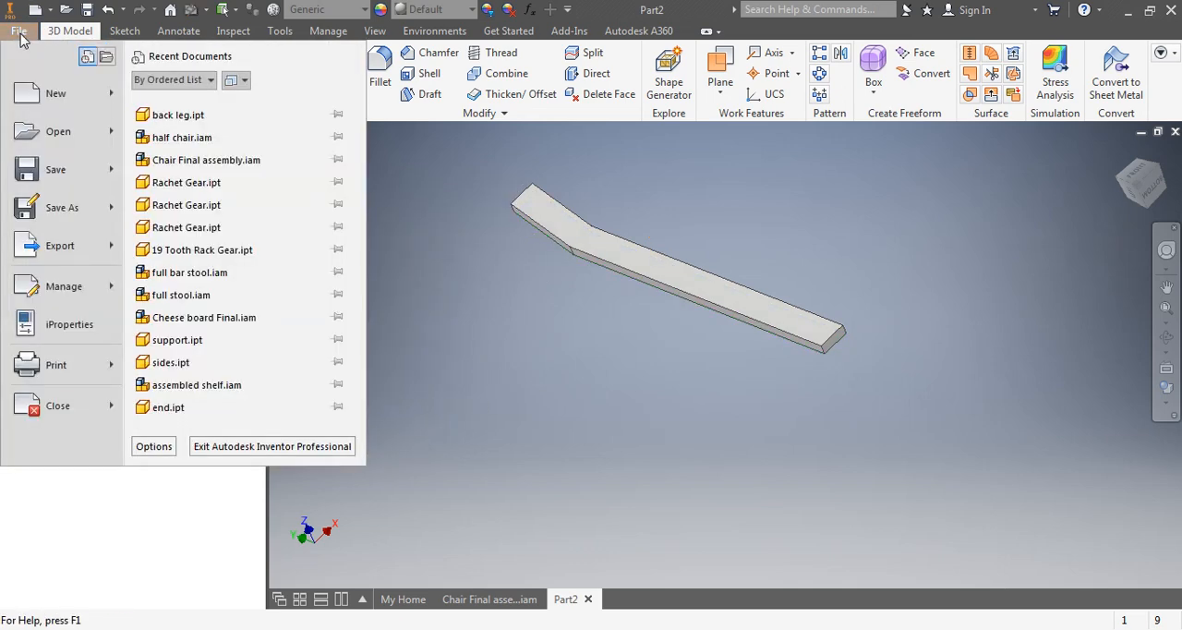
{"action": "left_click", "coordinate": [41, 211]}
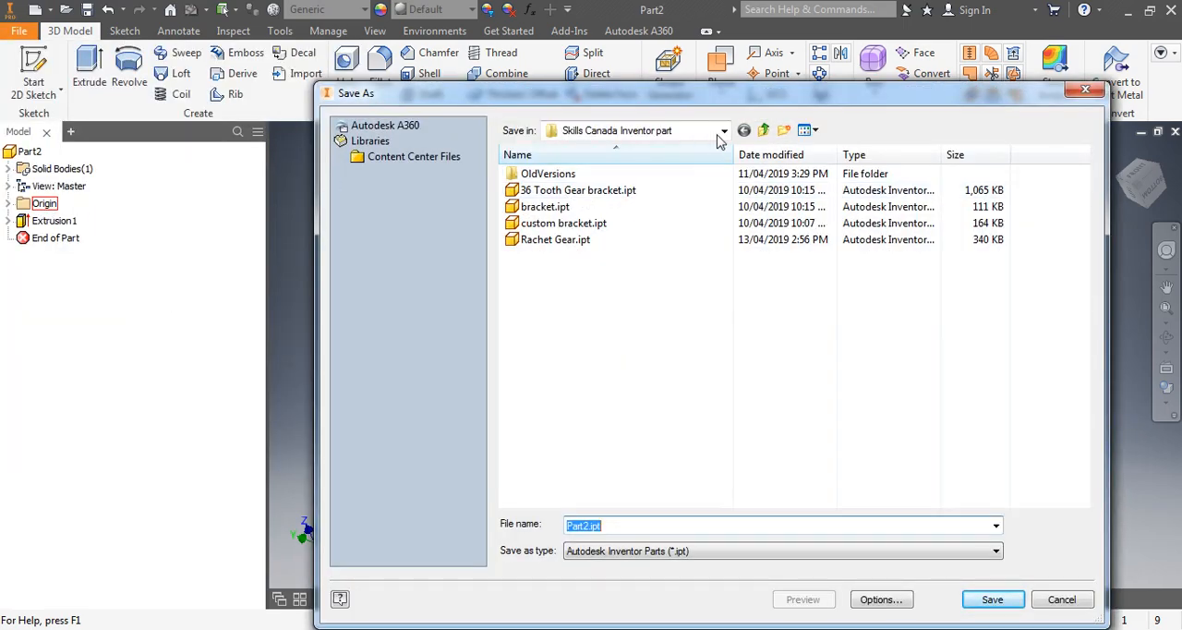
{"action": "left_click", "coordinate": [719, 133]}
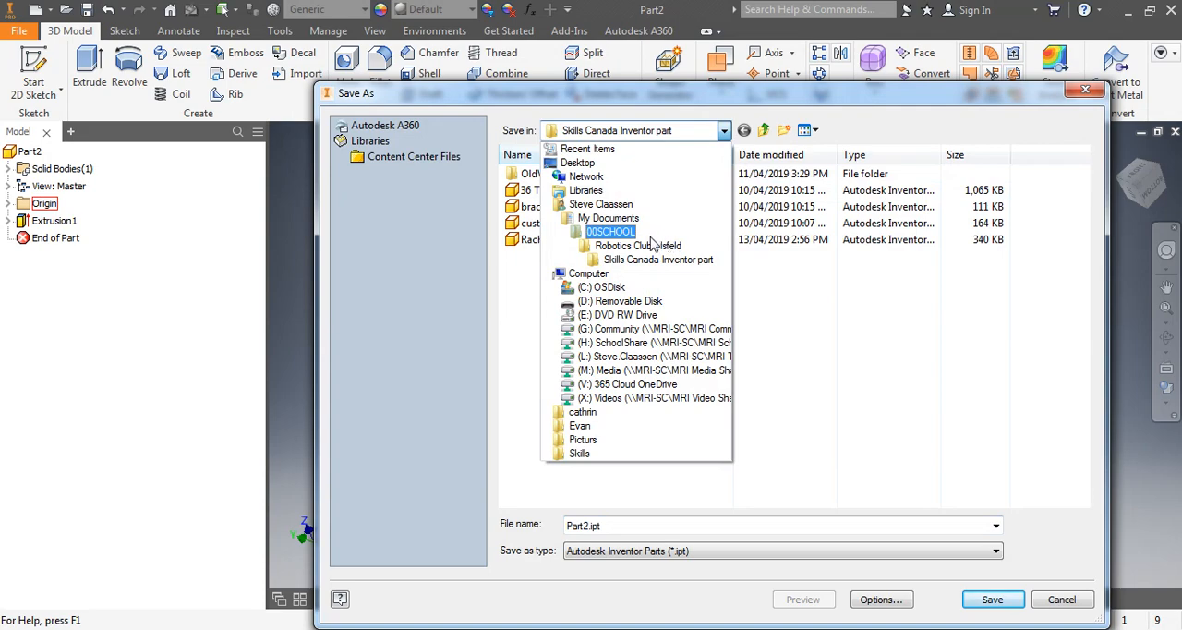
{"action": "left_click", "coordinate": [605, 232]}
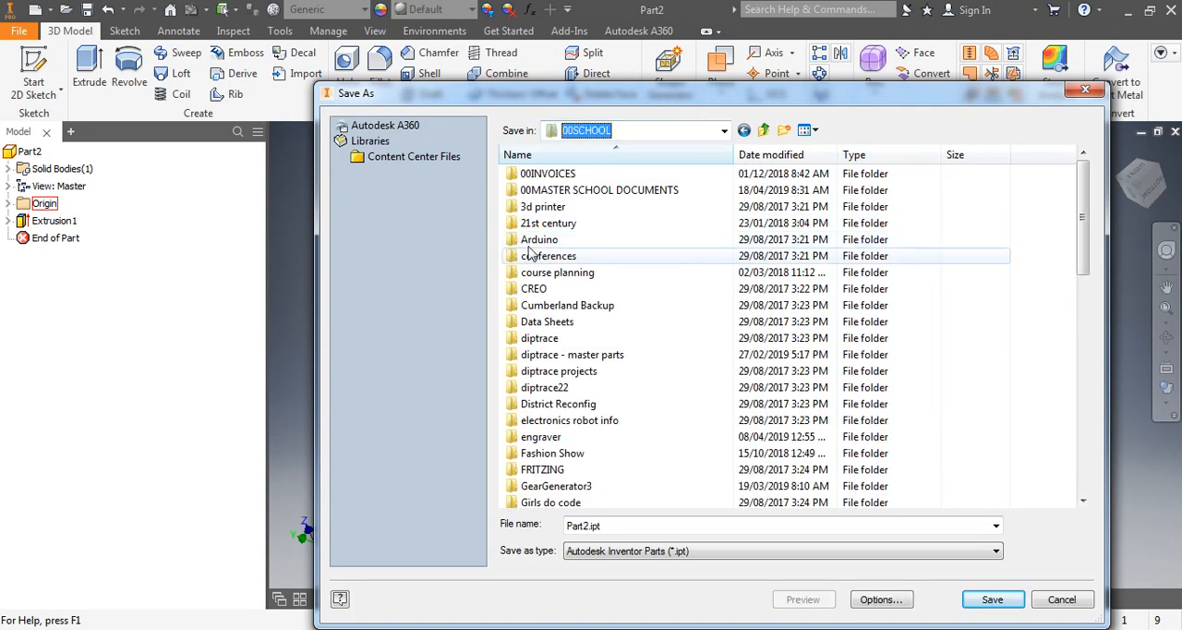
{"action": "double_click", "coordinate": [527, 191]}
{"action": "scroll", "coordinate": [575, 471], "scroll_direction": "down", "scroll_amount": 4}
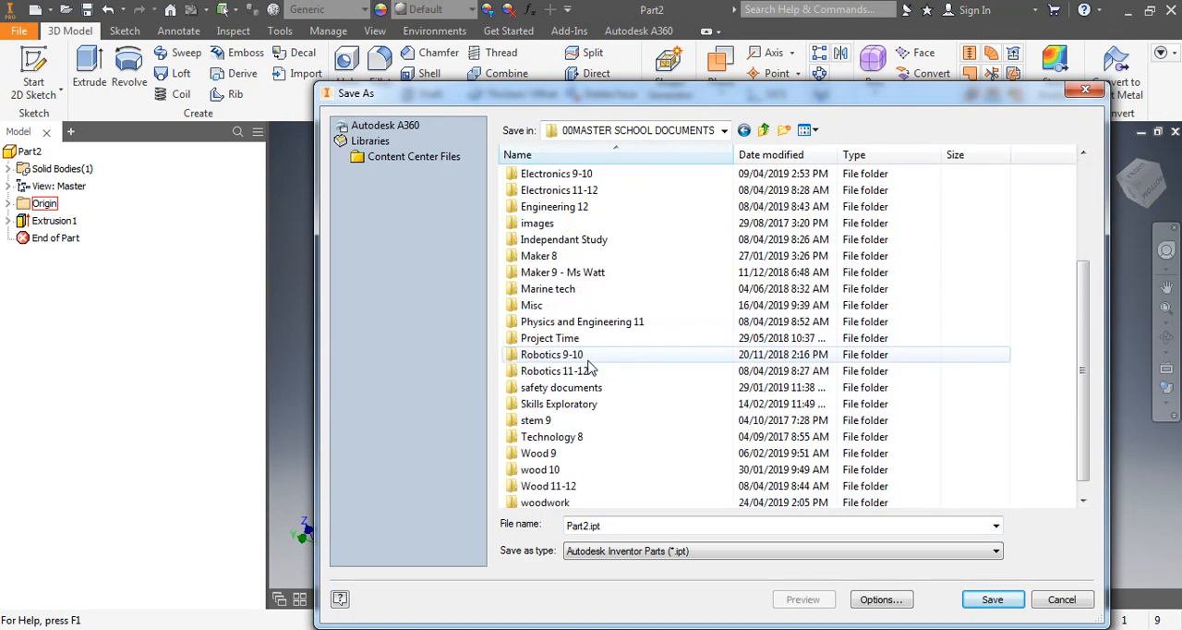
{"action": "double_click", "coordinate": [544, 454]}
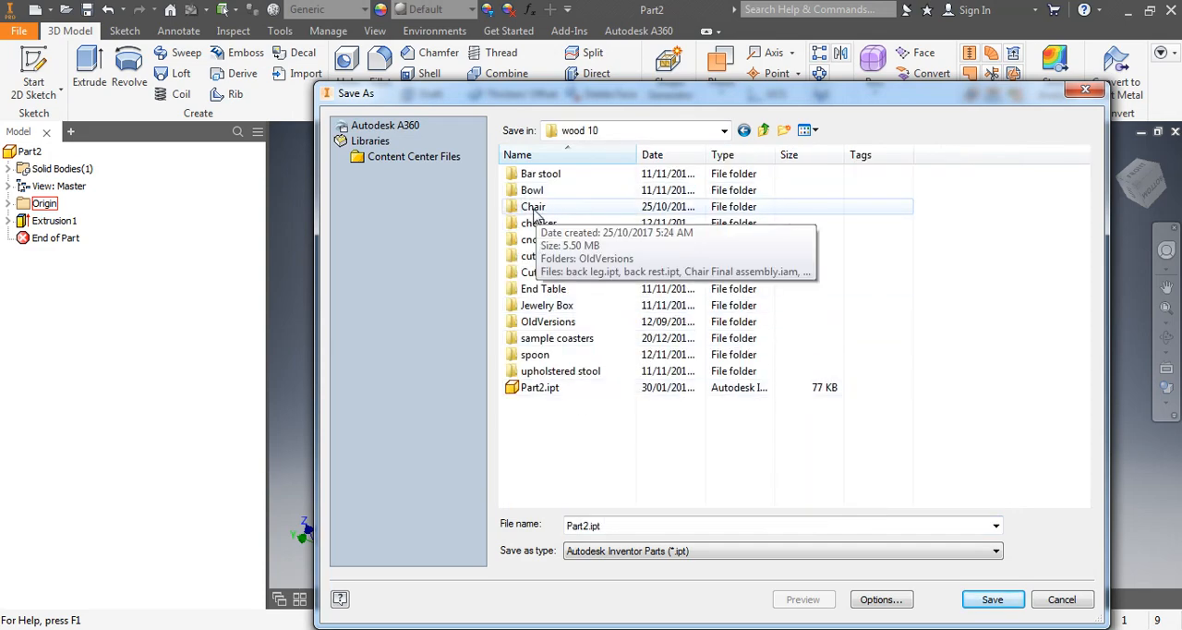
{"action": "double_click", "coordinate": [534, 209]}
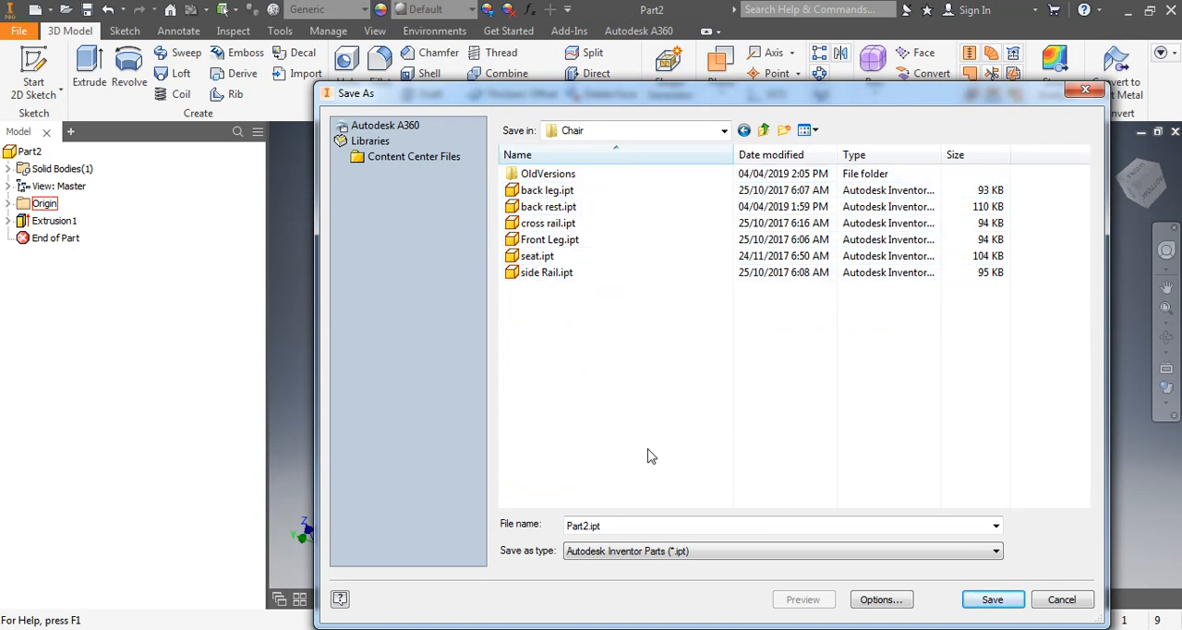
Name the part file "back leg 2" and save it in the Chair folder
{"action": "left_click_drag", "start_coordinate": [620, 533], "coordinate": [567, 536]}
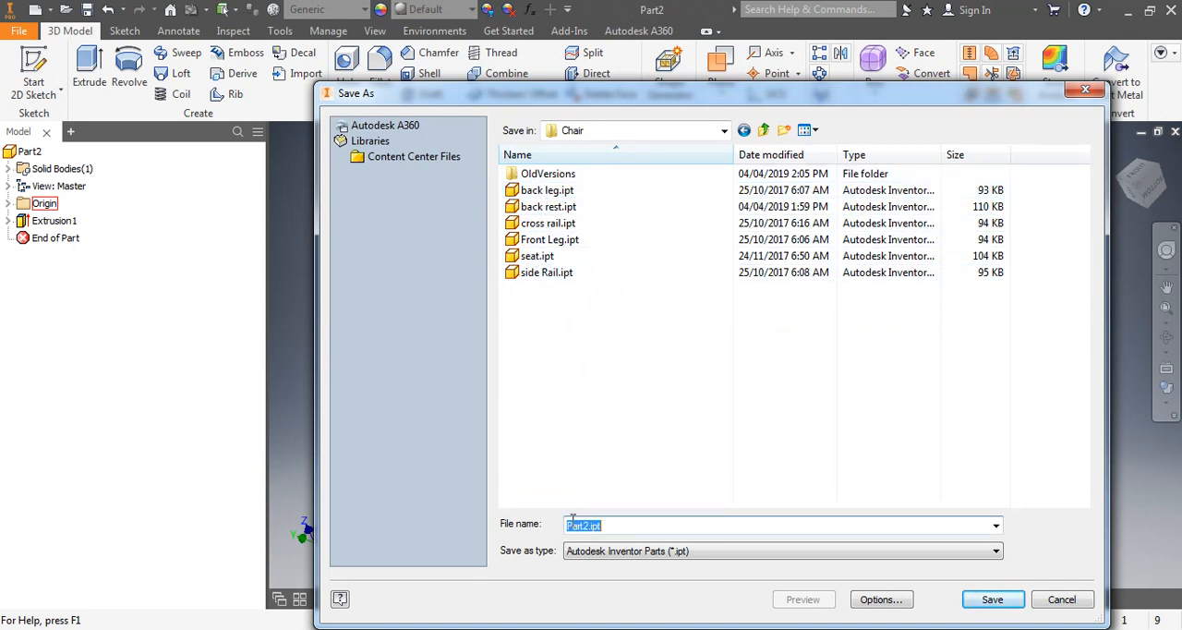
{"action": "type", "text": "back leg 2"}
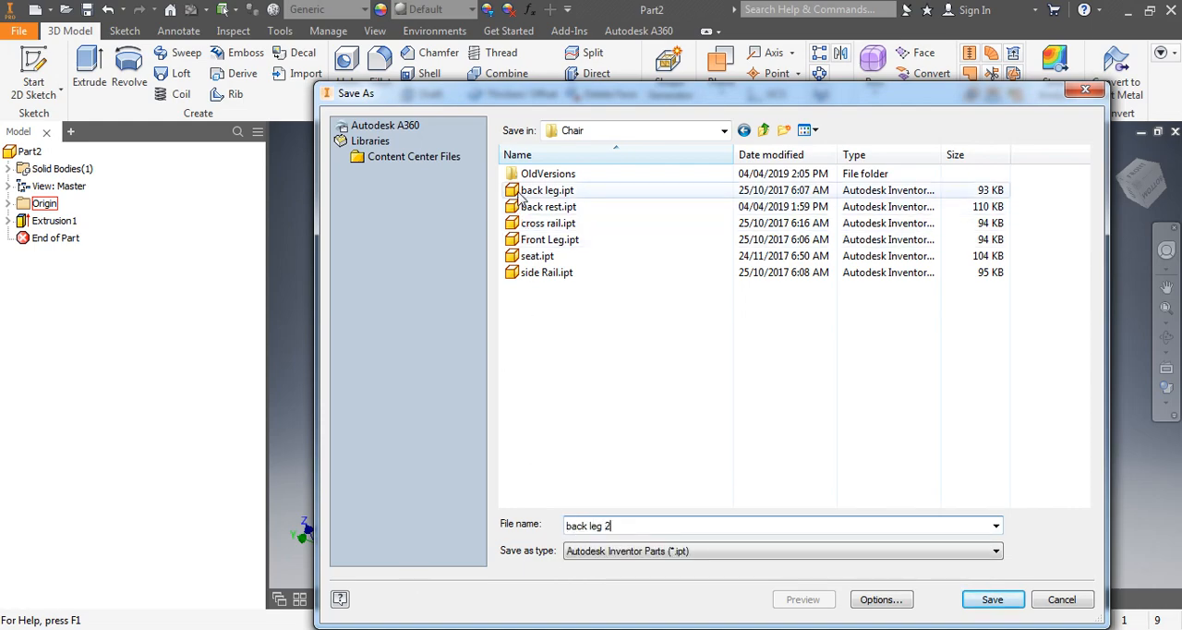
{"action": "left_click", "coordinate": [990, 602]}
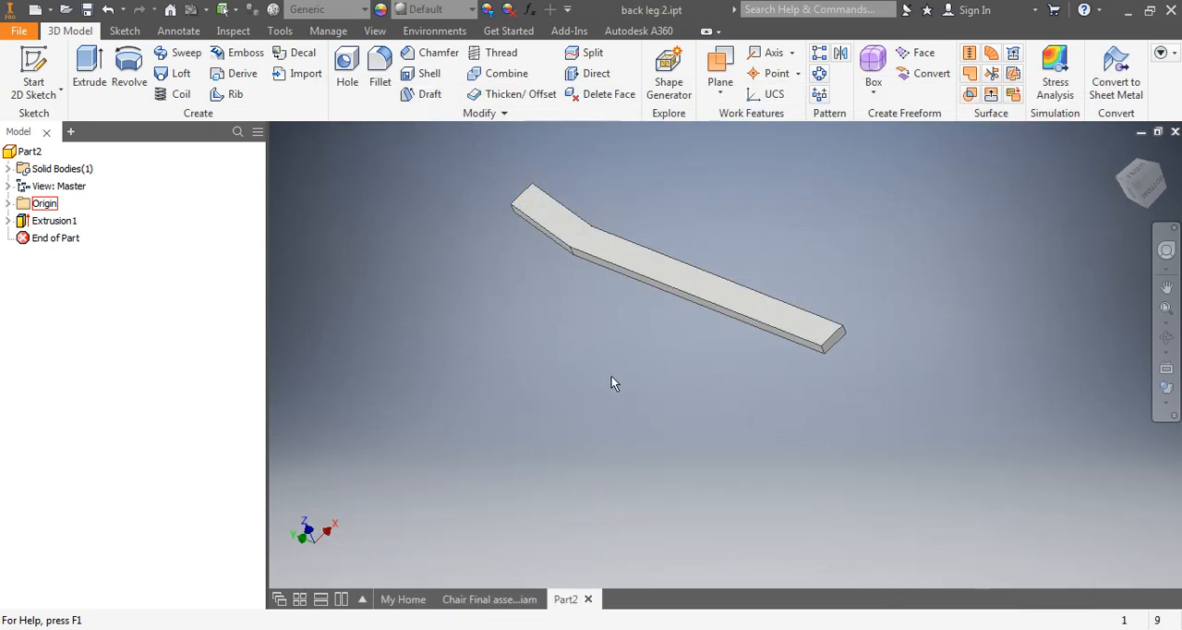